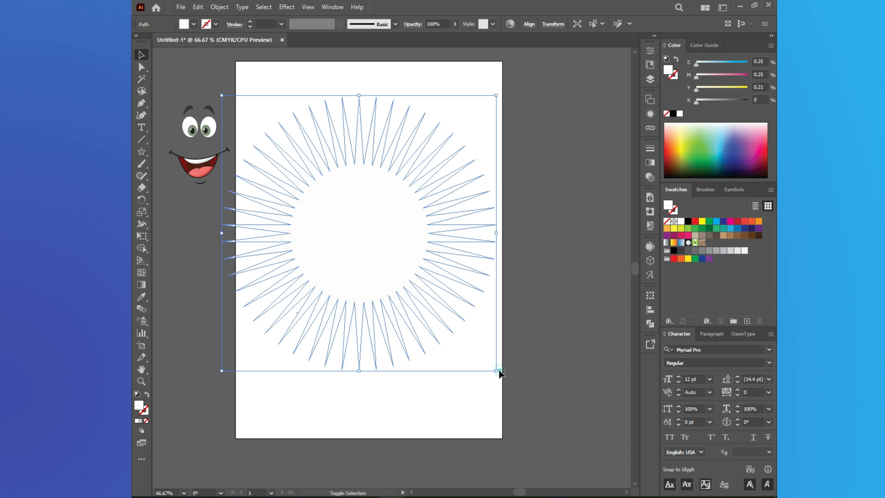
Resize the white starburst slightly smaller and center it horizontally and vertically on the artboard
left_click_drag(355, 222, 375, 237)
left_click(650, 309)
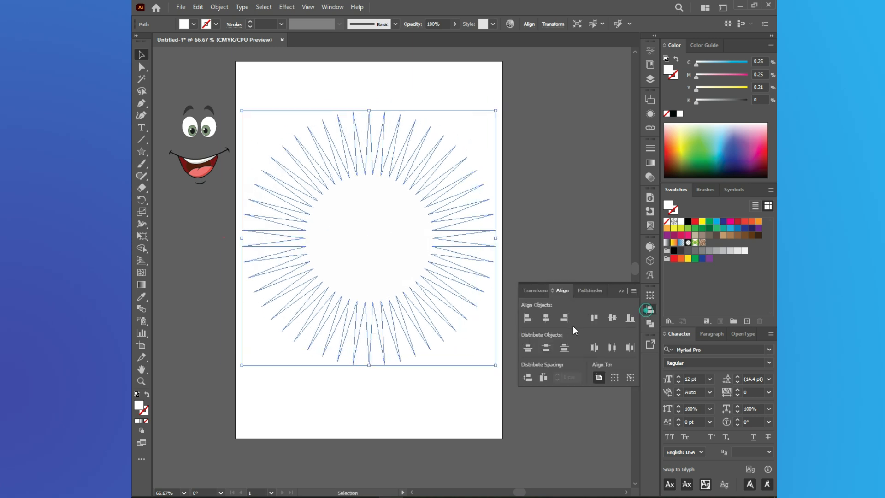
left_click(545, 318)
left_click(610, 317)
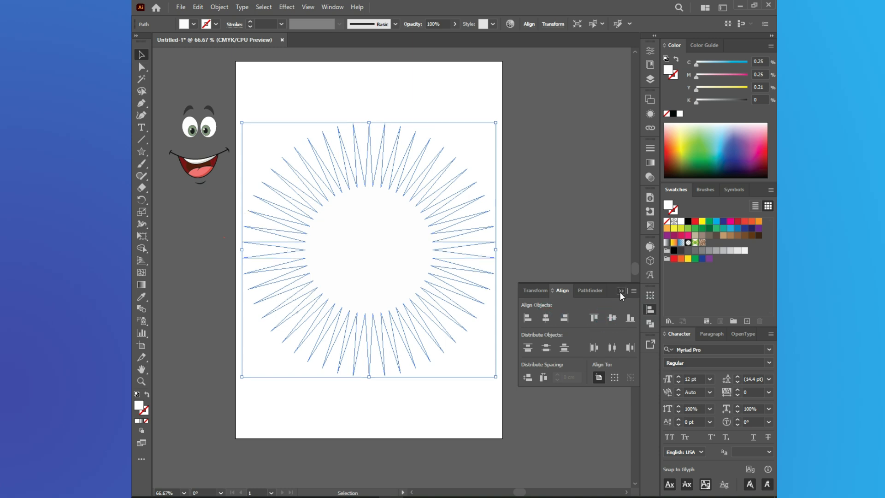
left_click(621, 291)
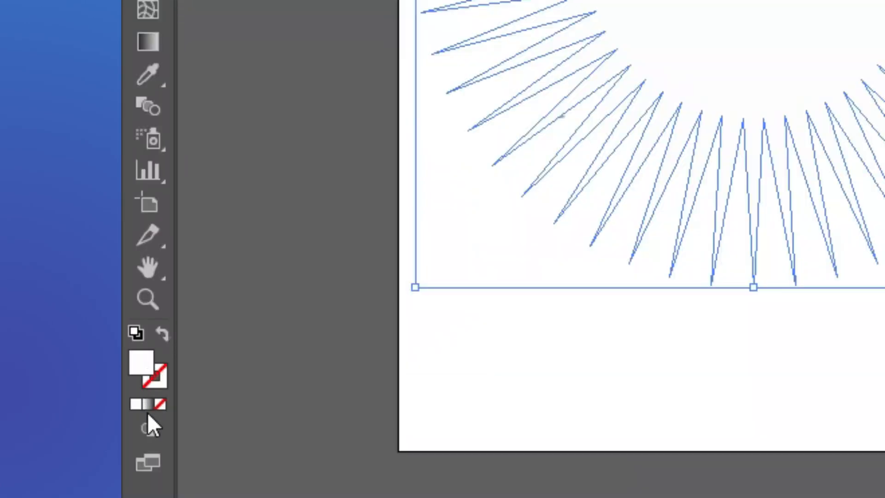
Apply a gradient fill to the starburst and color its starting stop medium green
left_click(150, 400)
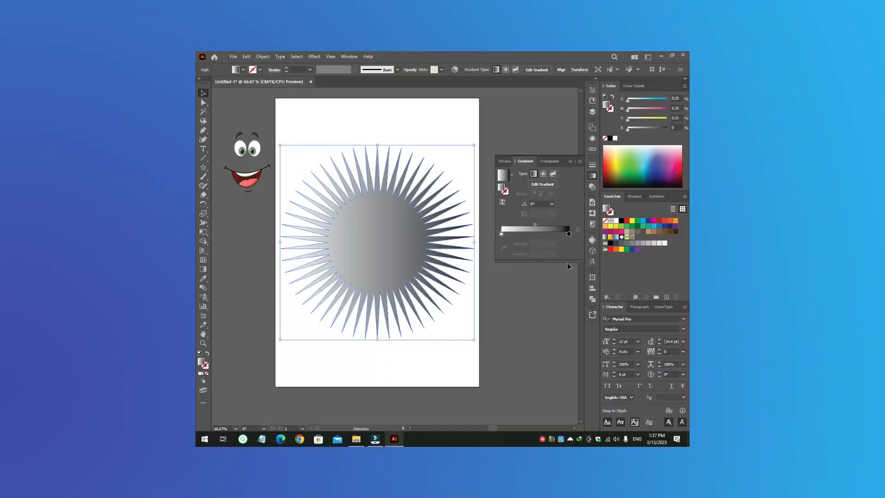
left_click(593, 250)
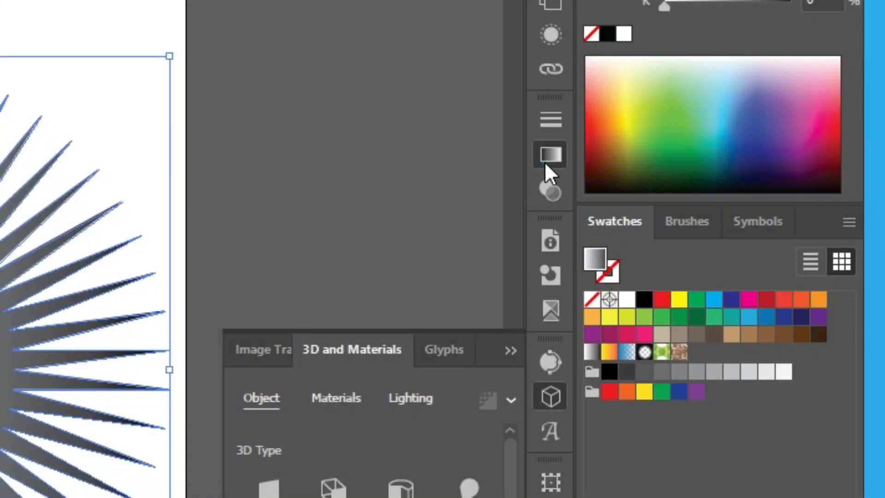
left_click(549, 158)
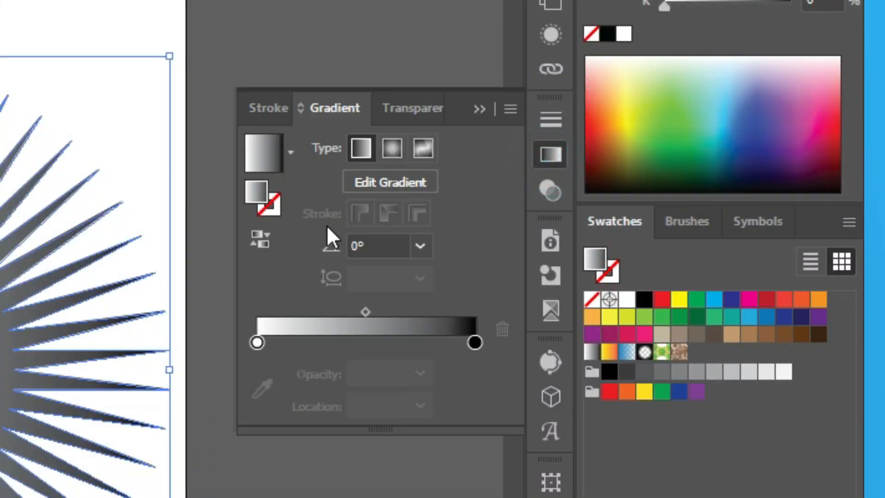
double_click(257, 342)
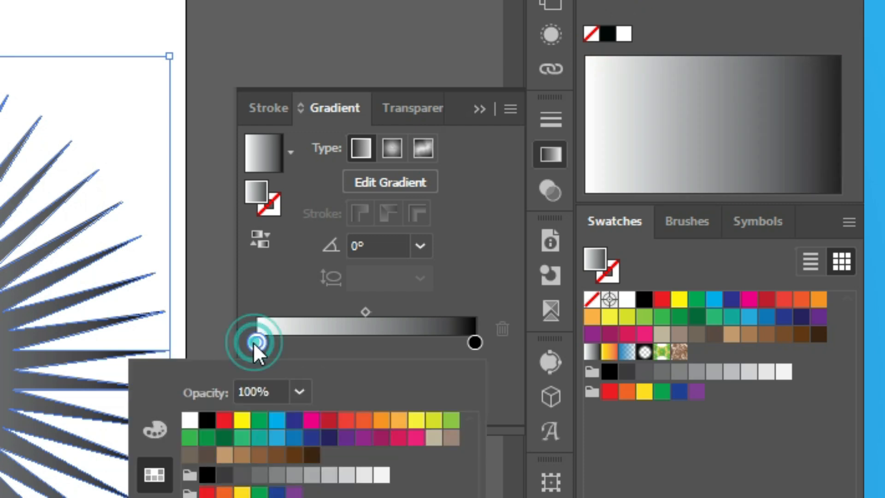
left_click(187, 438)
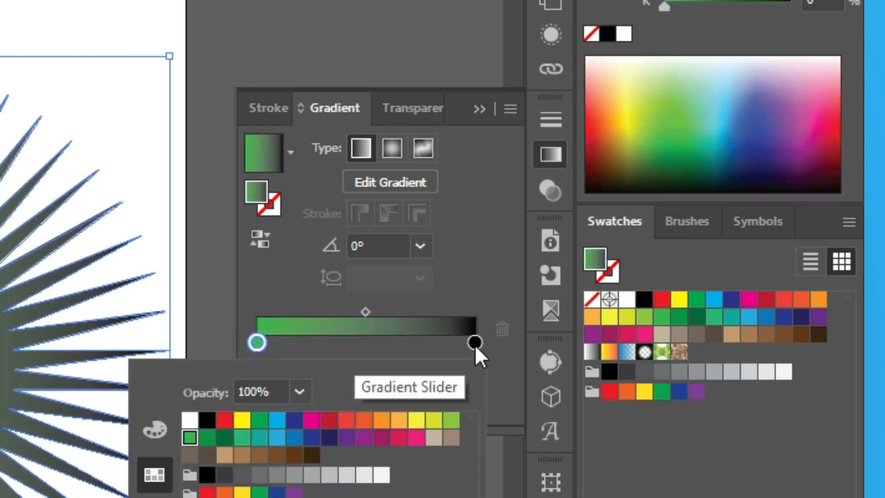
Add a gradient stop about one third of the way along and color it a darker green
left_click(328, 342)
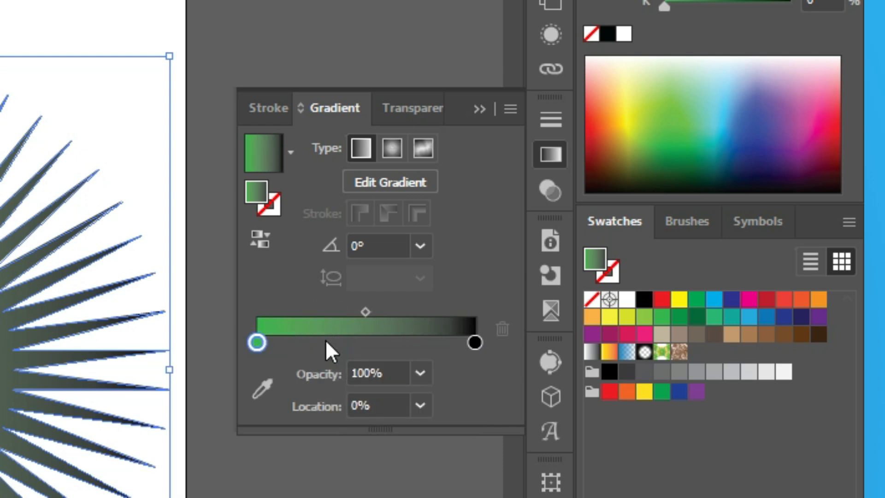
left_click(325, 340)
double_click(326, 342)
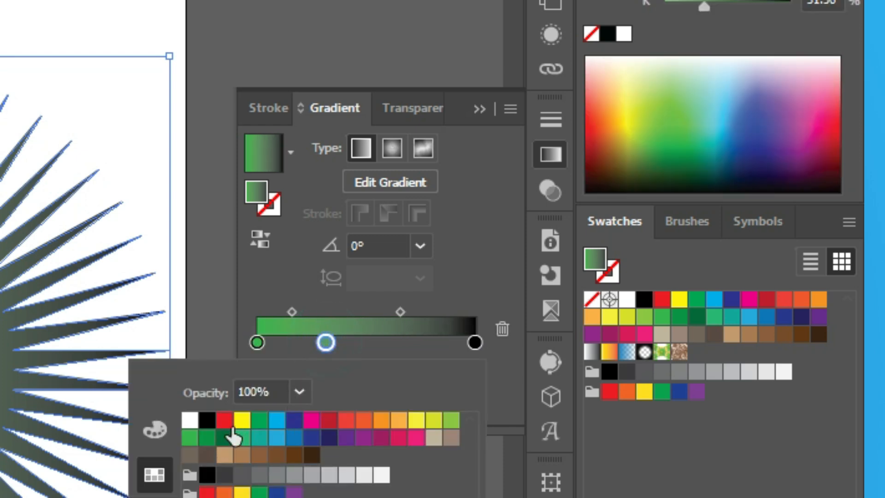
left_click(209, 439)
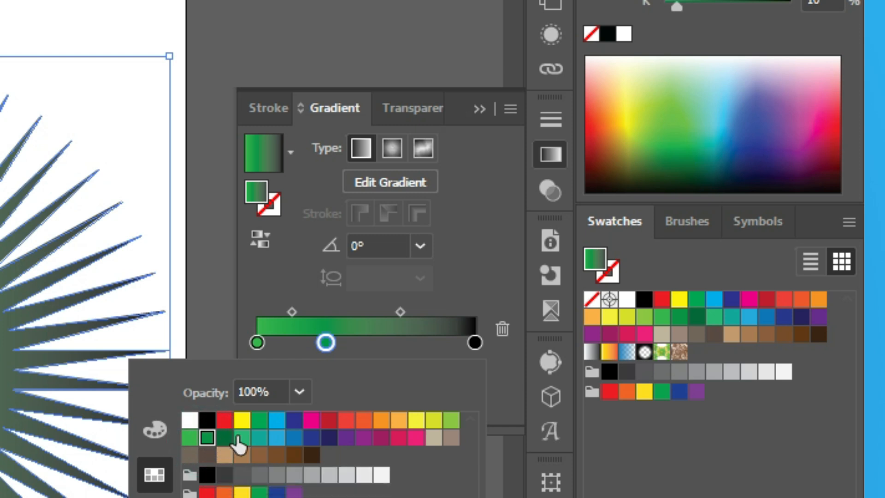
Color the gradient's end stop the lightest gray and move the dark green stop to about 35%
left_click(474, 345)
double_click(475, 346)
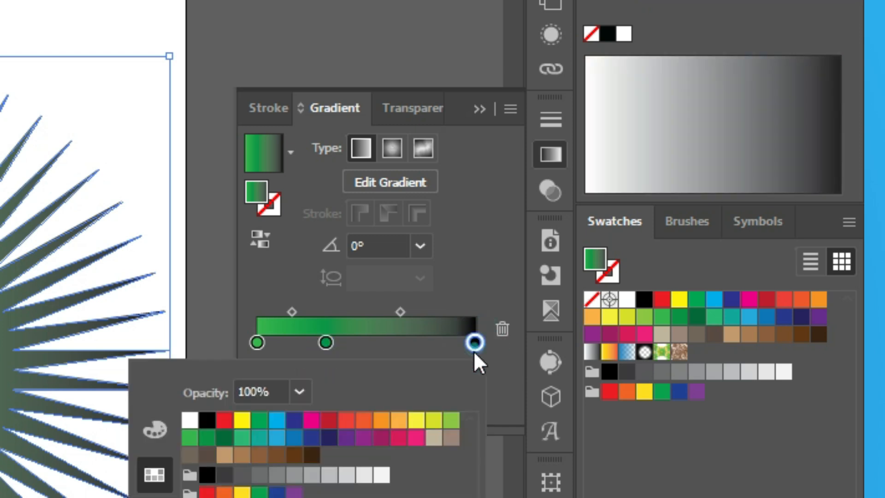
left_click(379, 477)
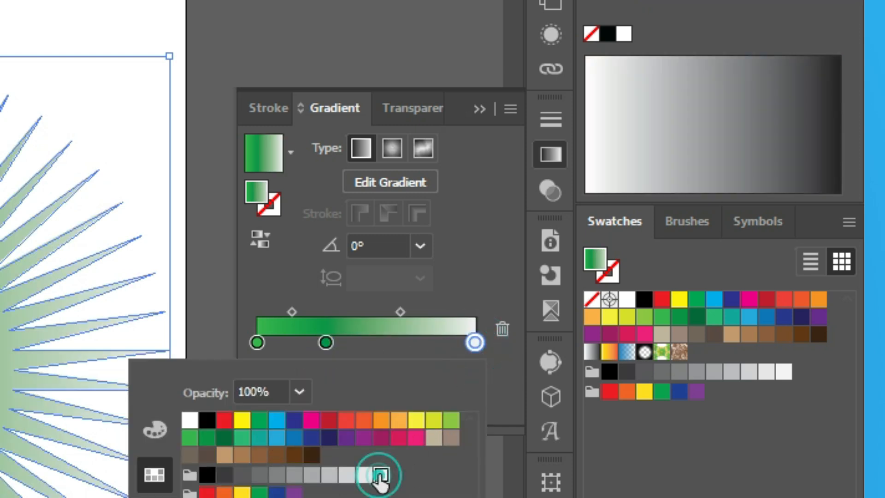
left_click(401, 367)
mouse_move(326, 344)
left_mouse_down()
mouse_move(356, 347)
mouse_move(338, 347)
left_mouse_up()
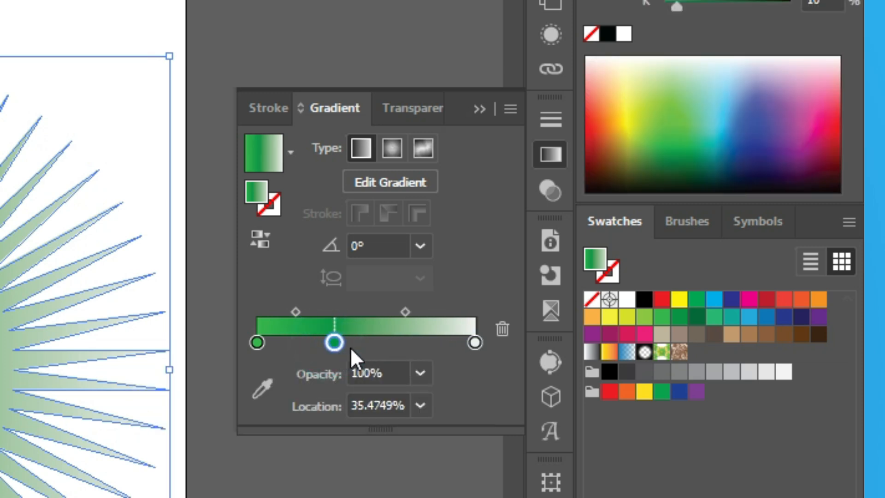
Add a lightest-gray stop and reorder the inner stops, with light gray at about 34% and dark green about 70% along
left_click(389, 345)
double_click(387, 346)
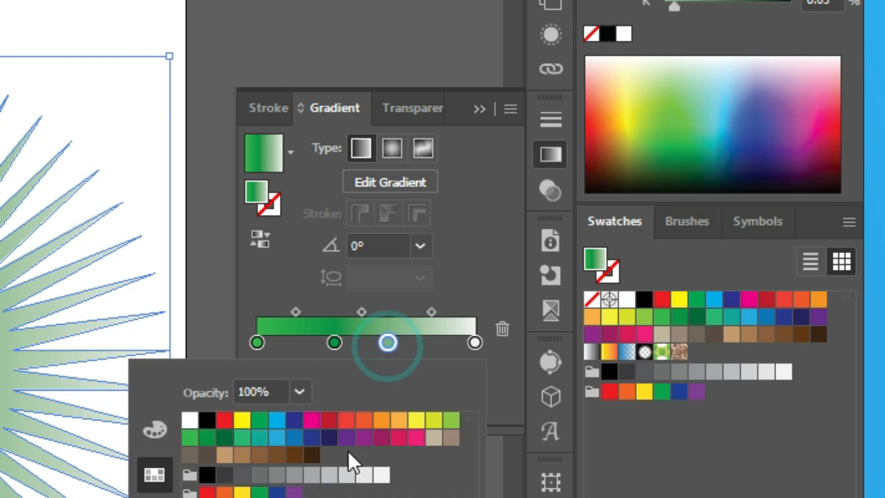
left_click(381, 477)
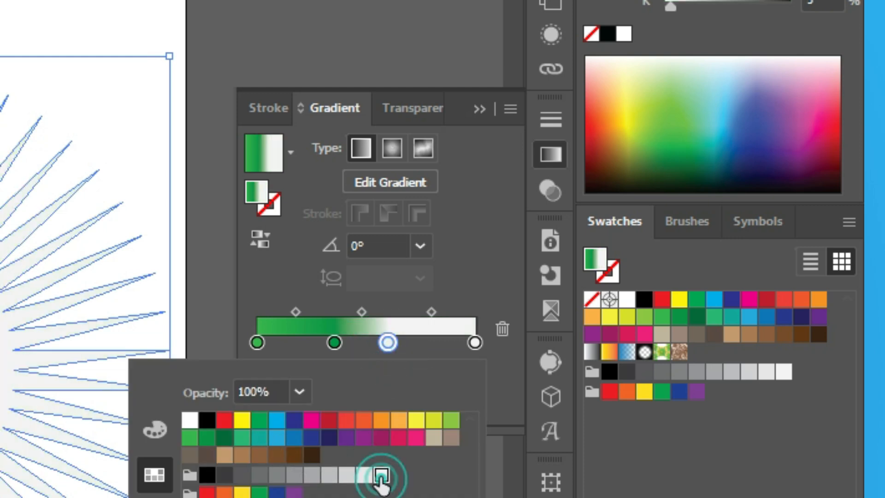
mouse_move(334, 345)
left_mouse_down()
mouse_move(420, 348)
mouse_move(333, 342)
left_mouse_up()
Try several mid-gray swatches on the inner light gray stop, ending with 40% gray
double_click(332, 342)
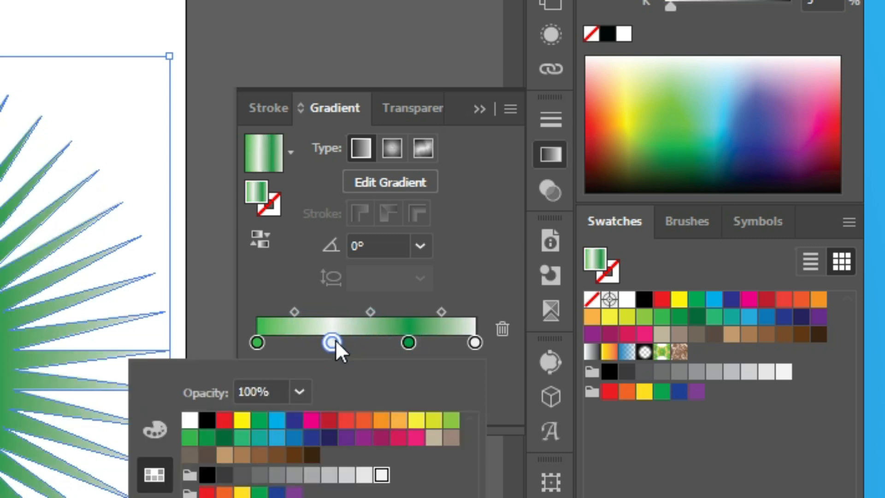
left_click(313, 475)
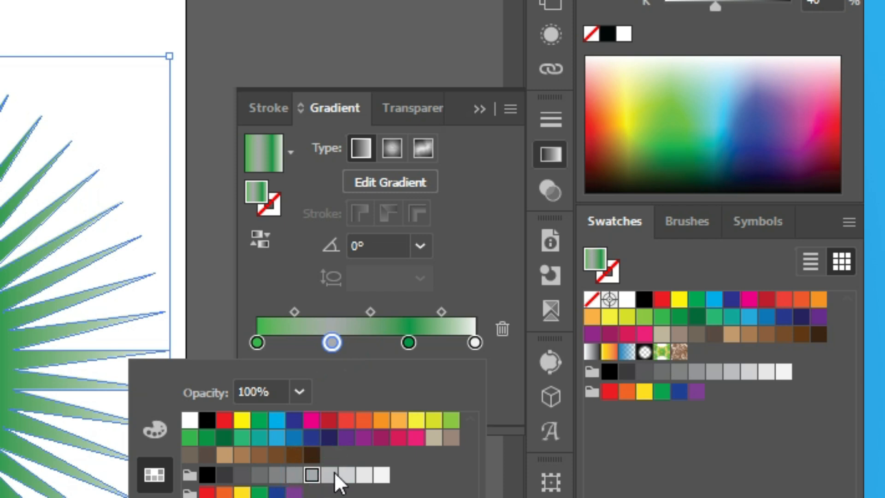
left_click(329, 475)
left_click(277, 475)
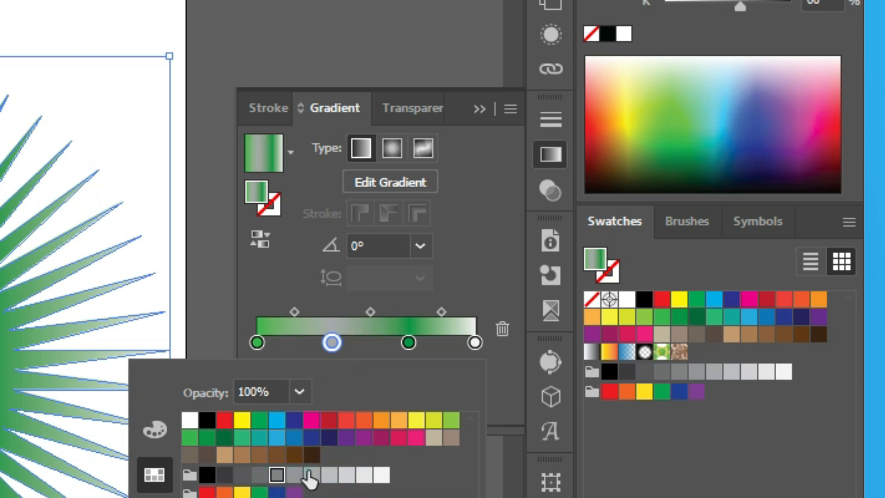
left_click(297, 475)
Change the starburst's gradient type to radial
left_click(391, 149)
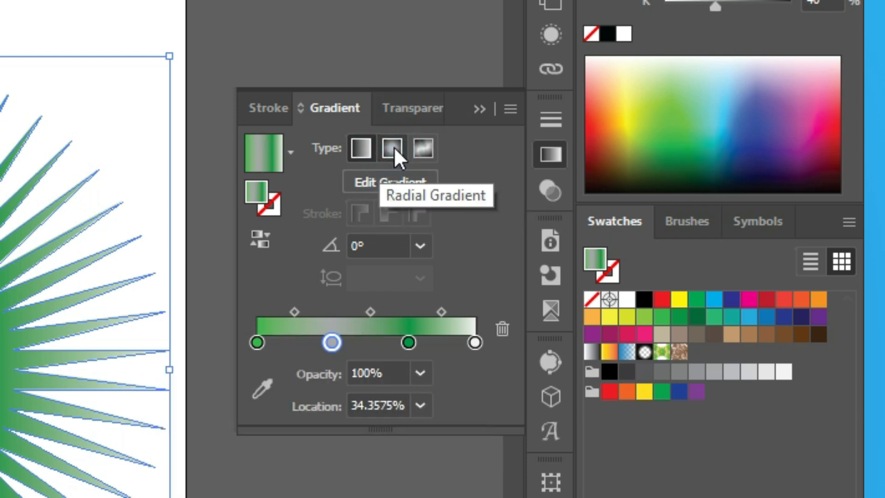
left_click(392, 151)
left_click(392, 150)
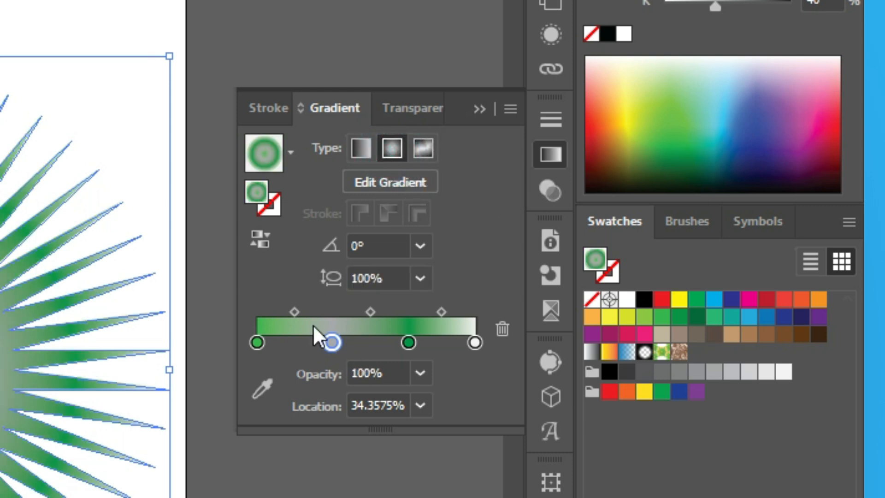
Recolor the inner gray gradient stop to 20% gray
double_click(332, 344)
left_click(332, 344)
double_click(332, 344)
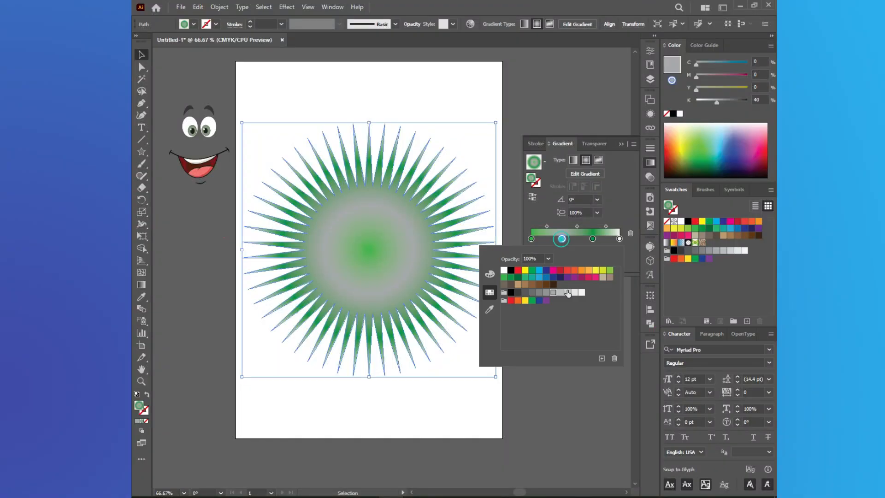
left_click(346, 474)
left_click(588, 431)
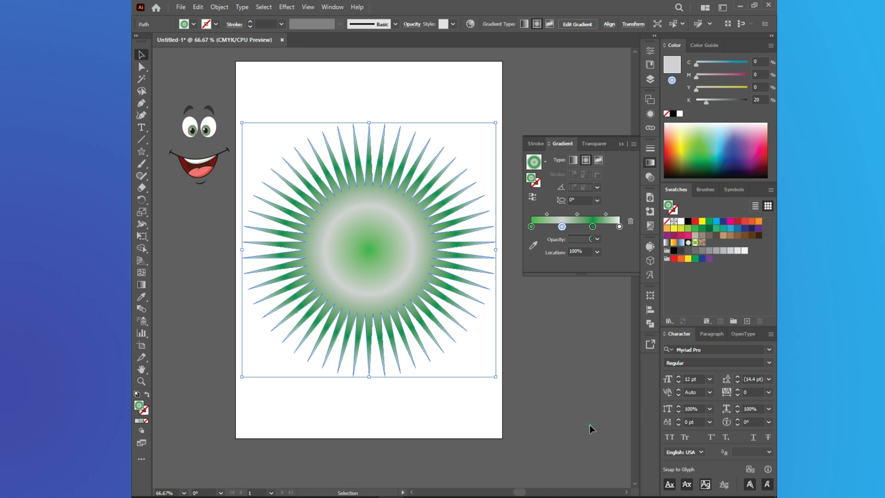
left_click(588, 427)
Round all the corners of the starburst's spikes with the Direct Selection tool, forming short blunt spikes
left_click_drag(433, 399, 326, 134)
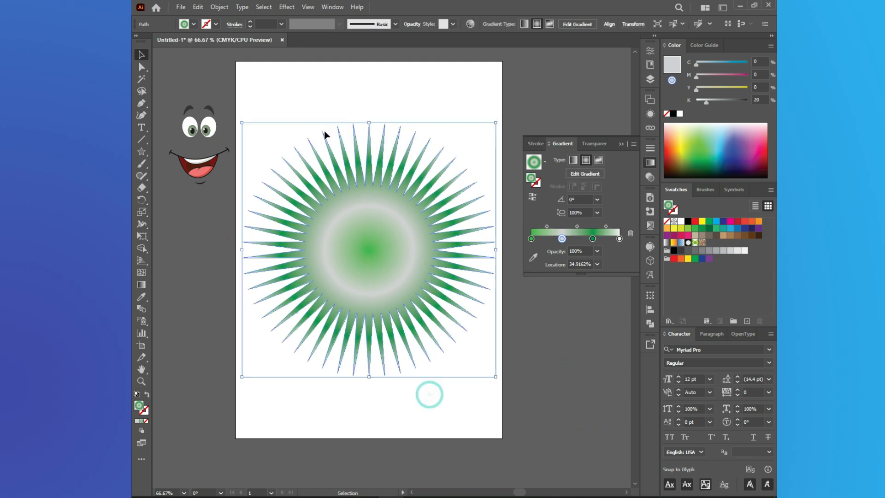
left_click(141, 67)
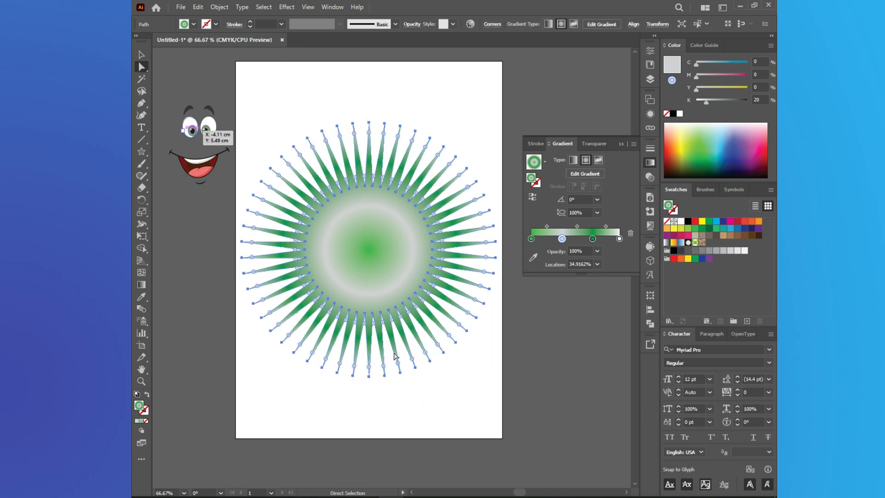
left_click_drag(425, 353, 421, 341)
left_click(468, 373)
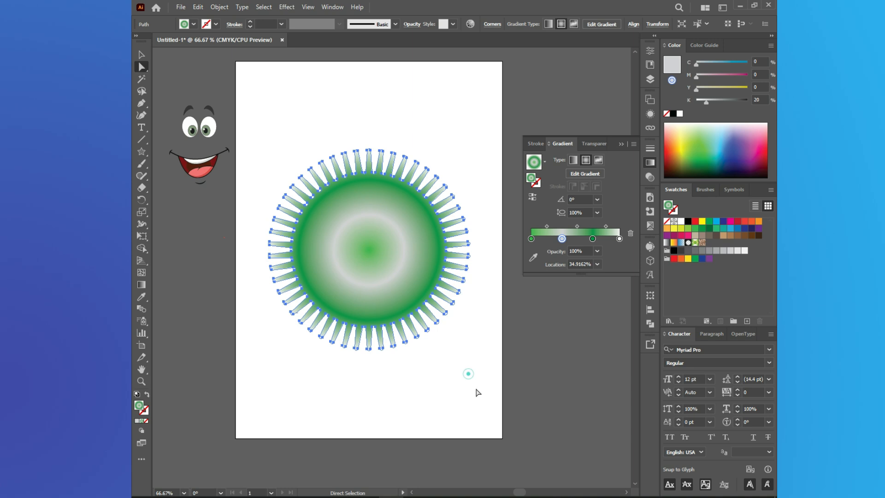
Copy the rounded starburst and paste the duplicate directly in front of it
left_click(368, 289)
left_click(198, 7)
left_click(226, 54)
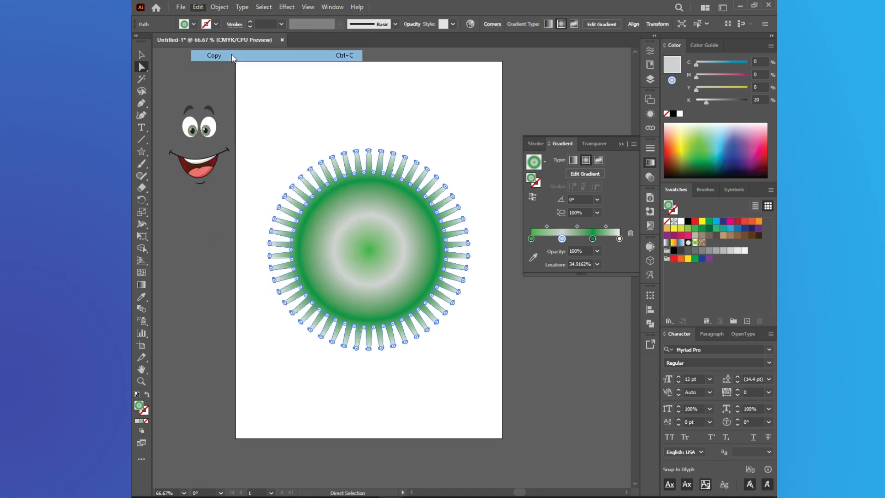
left_click(197, 7)
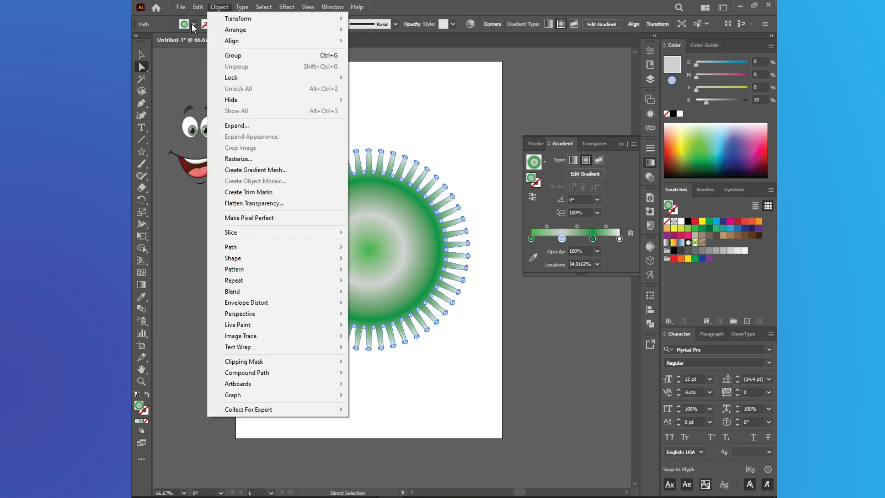
left_click(225, 77)
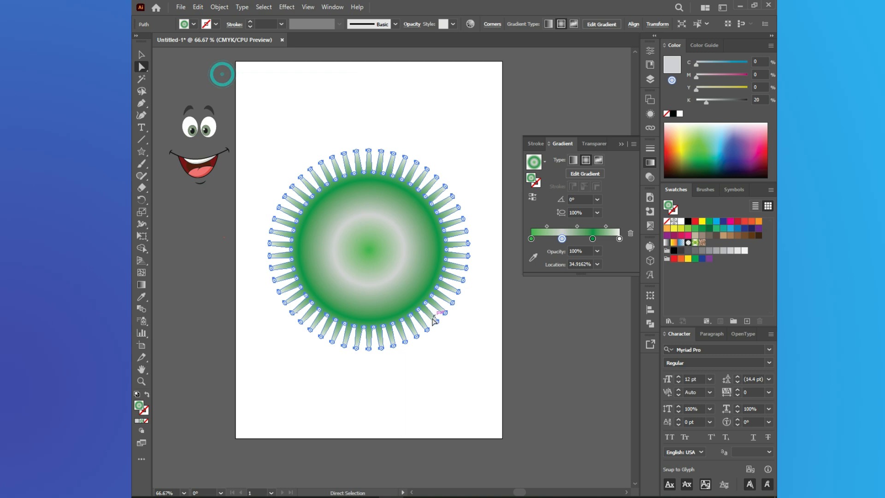
Shrink the front copy about its center to a tiny starburst in the middle of the large one
left_click(474, 369)
key("ctrl+a")
left_click(142, 55)
left_click_drag(471, 352, 434, 305)
key("ctrl+z")
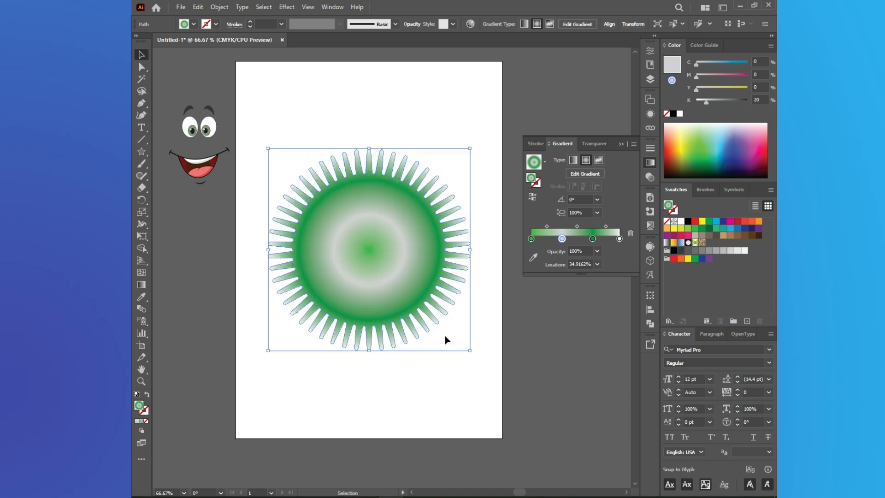
left_click_drag(471, 354, 400, 272)
left_click(461, 378)
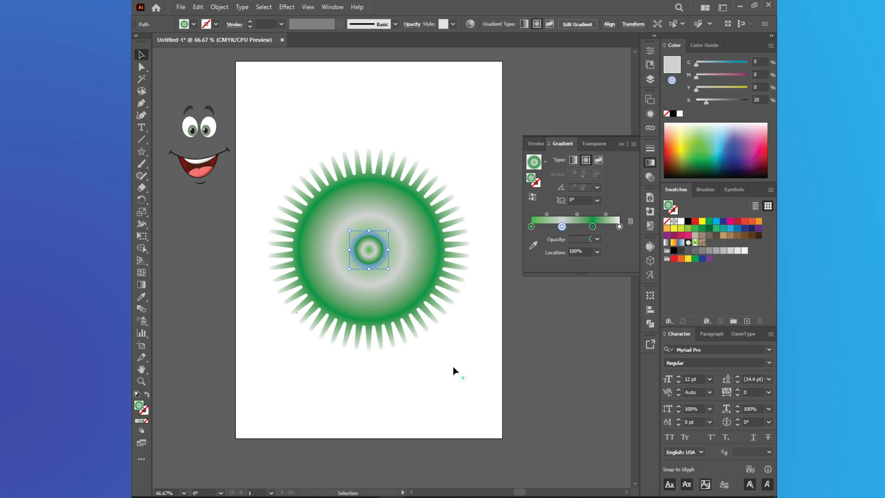
left_click(377, 250)
left_click_drag(389, 271, 373, 262)
left_click(420, 401)
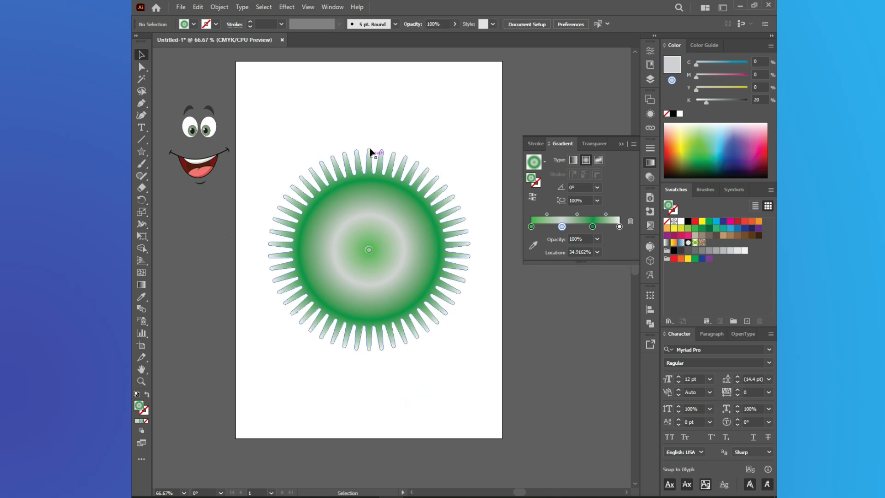
Select both starbursts and set the blend options to Specified Steps with 120 steps
left_click_drag(348, 99, 422, 410)
left_click(181, 6)
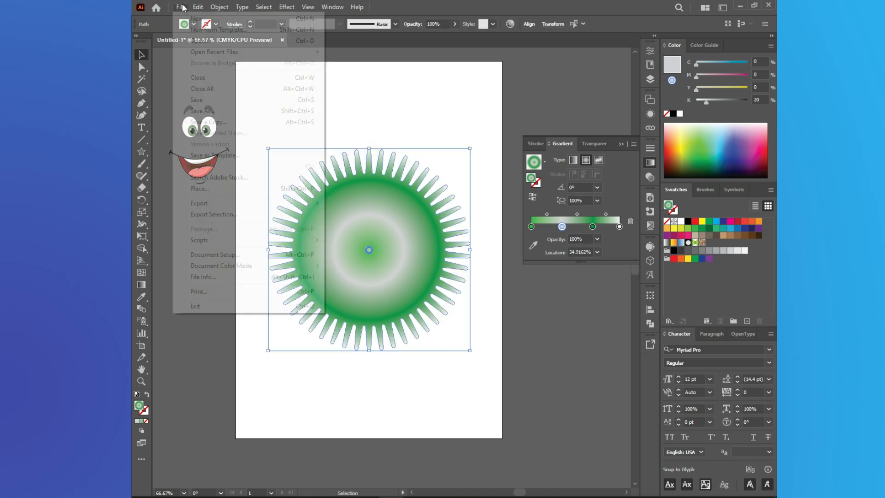
mouse_move(220, 7)
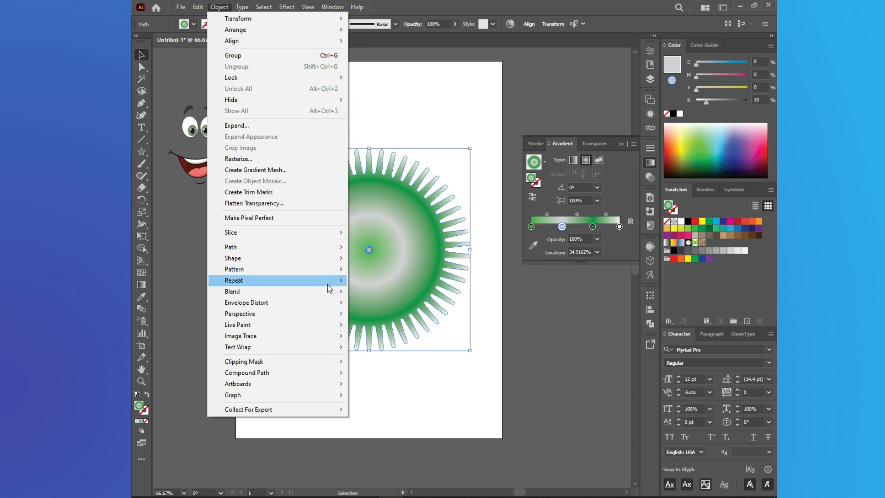
mouse_move(335, 292)
left_click(387, 318)
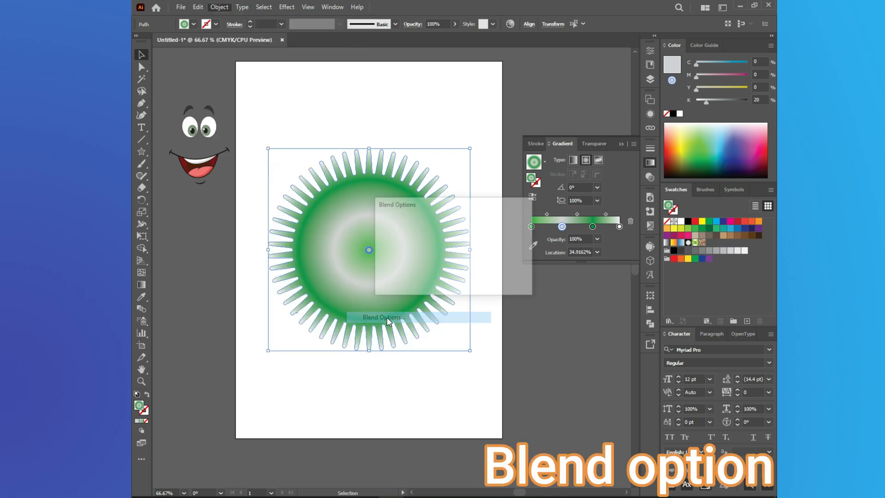
left_click(500, 229)
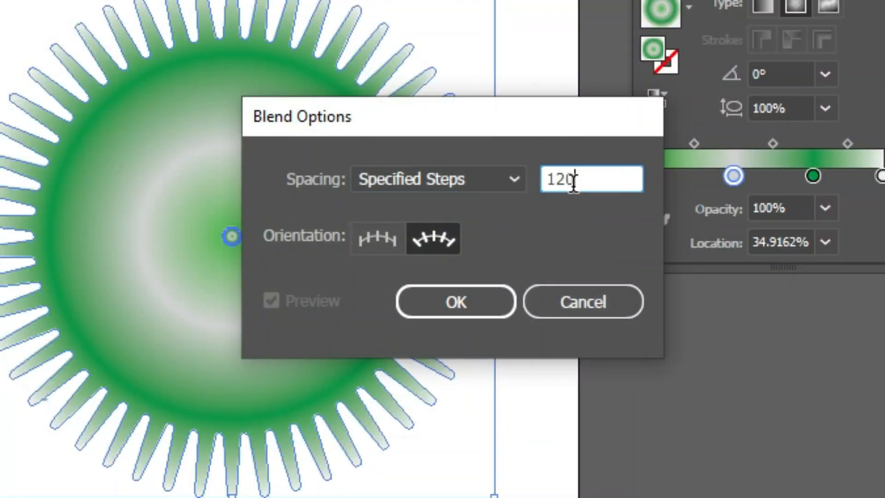
left_click(477, 179)
left_click(465, 276)
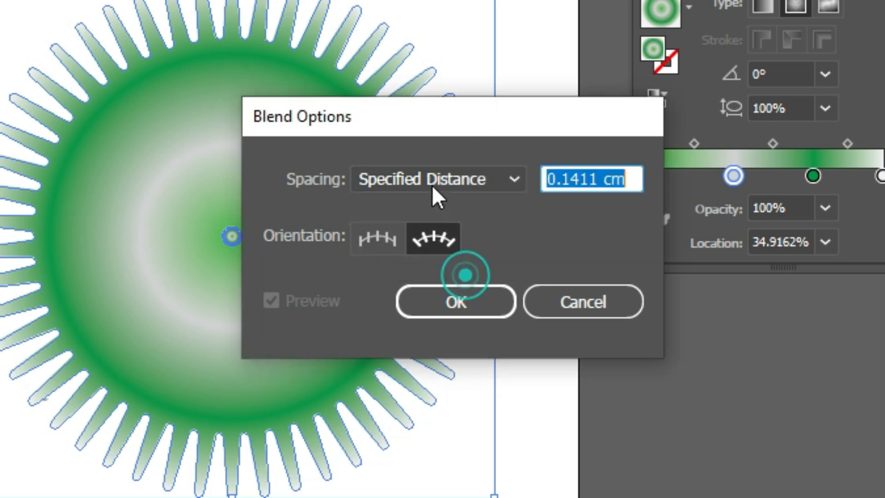
left_click(446, 179)
left_click(445, 239)
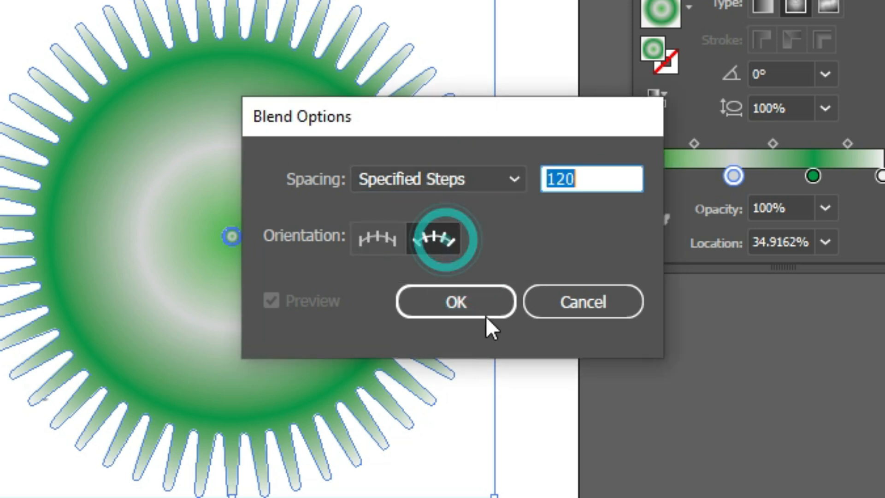
left_click(454, 304)
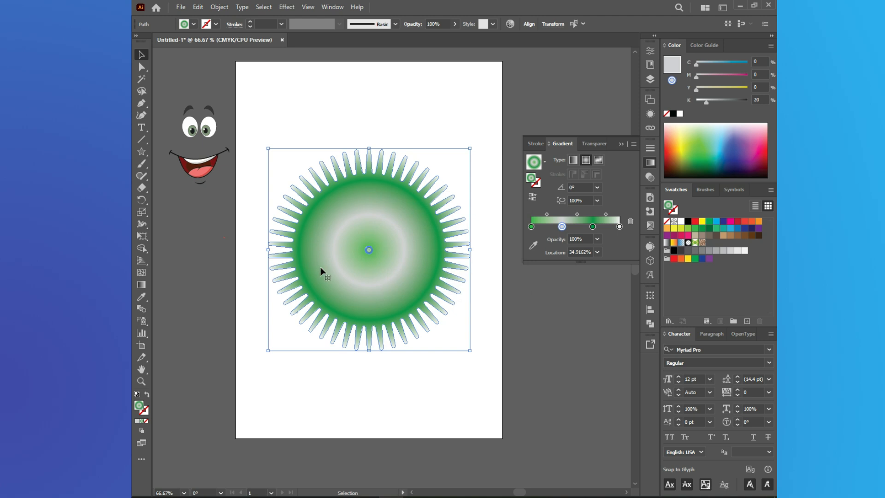
Make a blend between the large and the tiny starburst
left_click(221, 7)
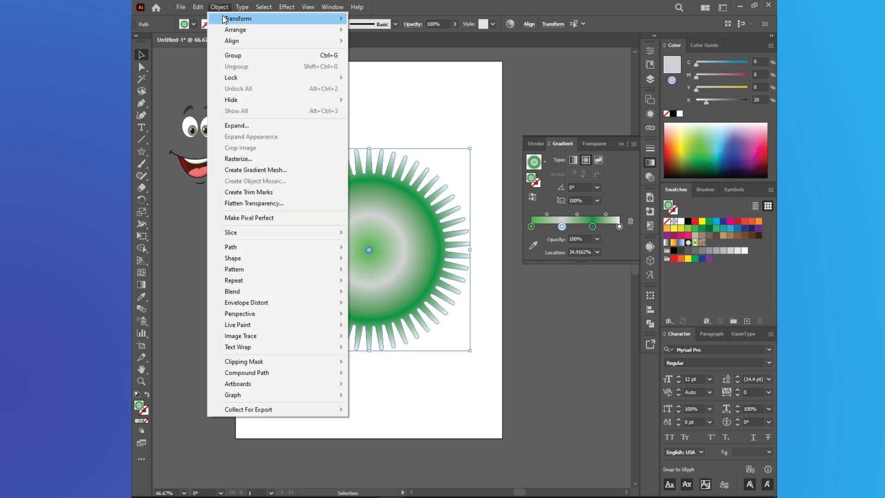
mouse_move(257, 294)
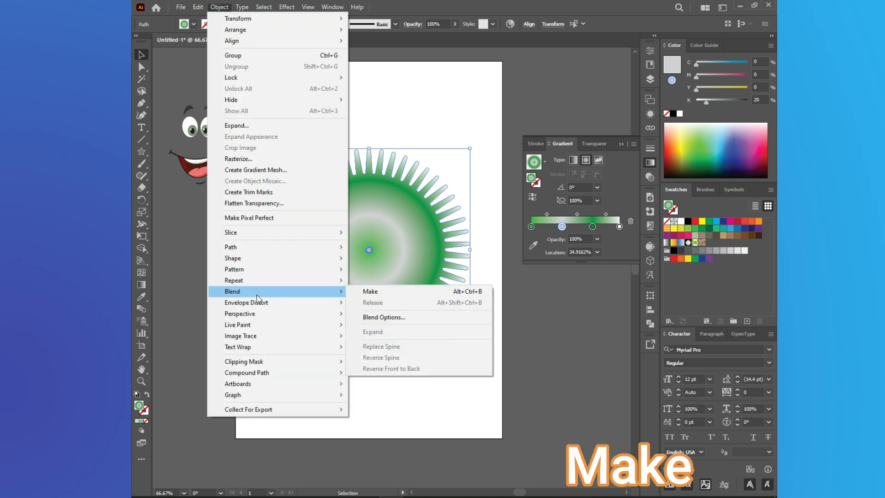
left_click(384, 292)
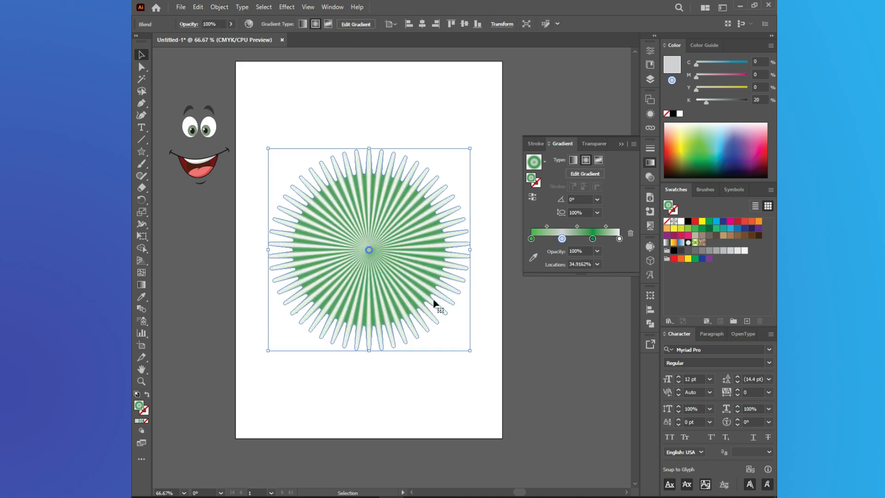
Apply a Pucker & Bloat effect of -30% to the blended starburst
left_click(287, 7)
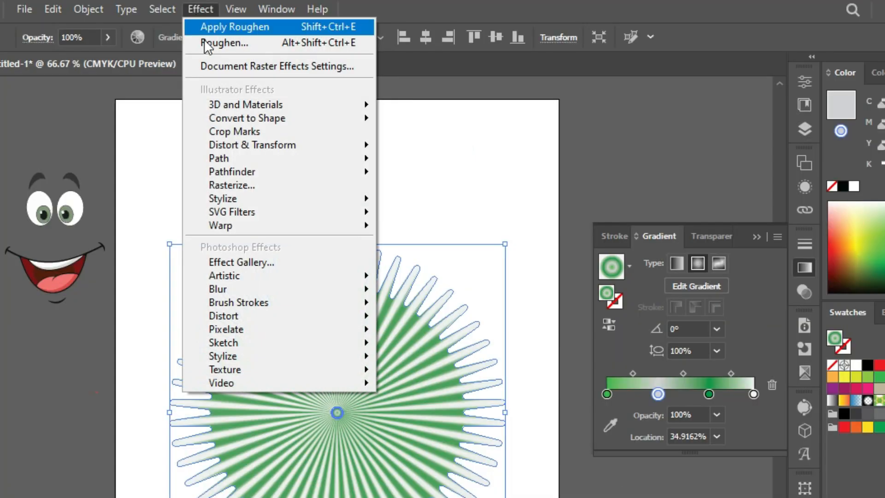
mouse_move(315, 92)
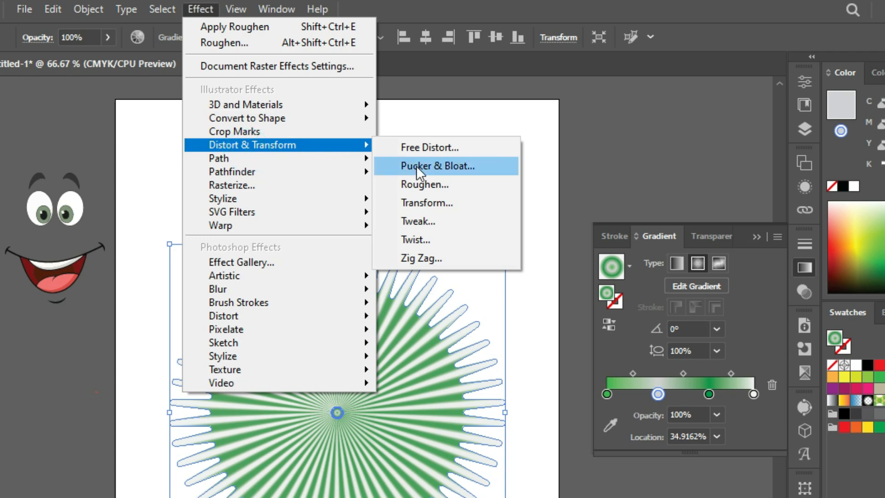
left_click(417, 165)
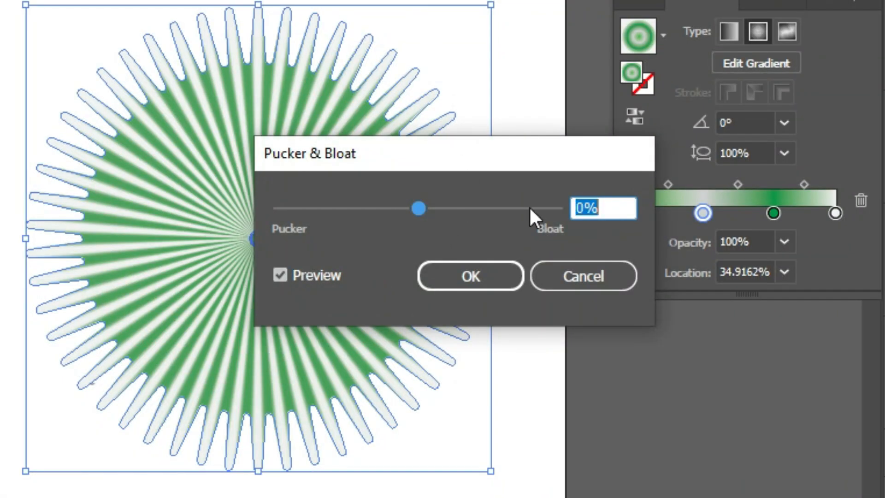
left_click_drag(417, 206, 389, 195)
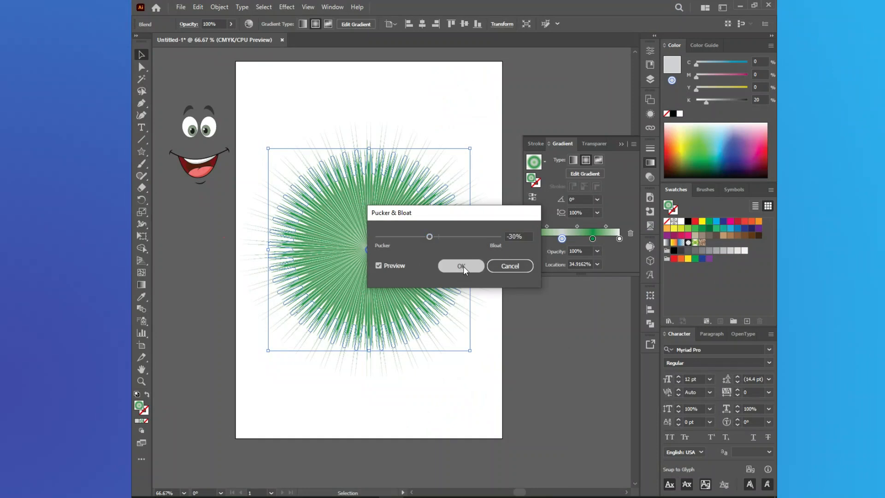
left_click(475, 281)
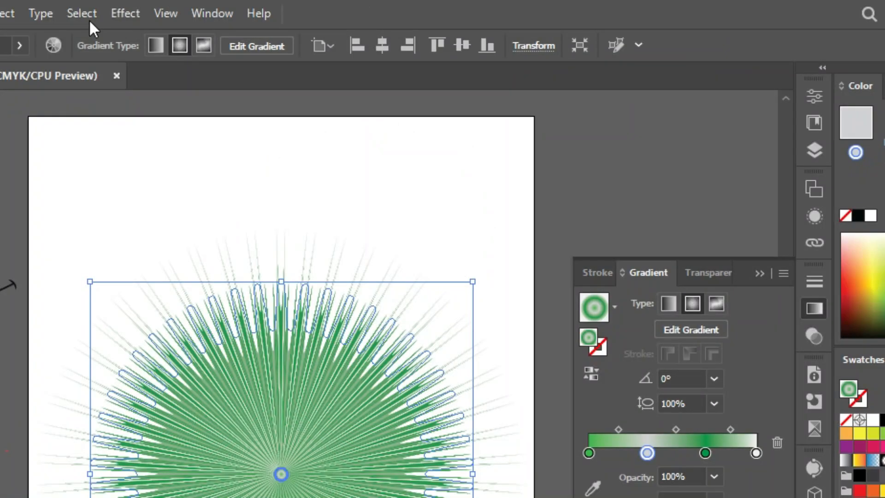
Start a Roughen effect on the blend with preview, using a relative size of 15%
left_click(288, 7)
left_click(212, 172)
left_click(428, 221)
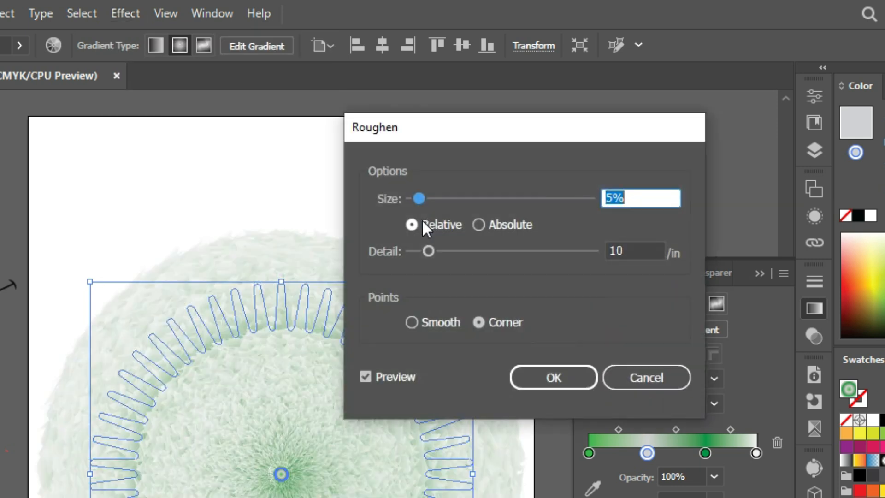
left_click(411, 224)
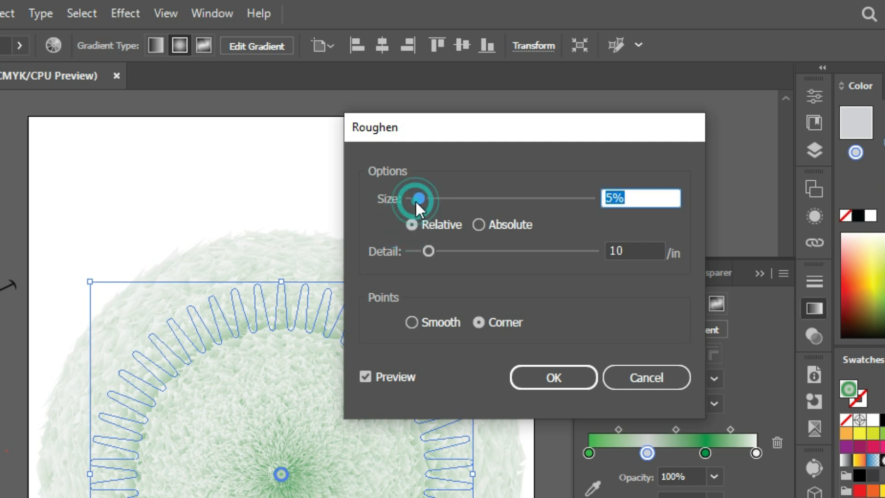
left_click_drag(419, 200, 432, 205)
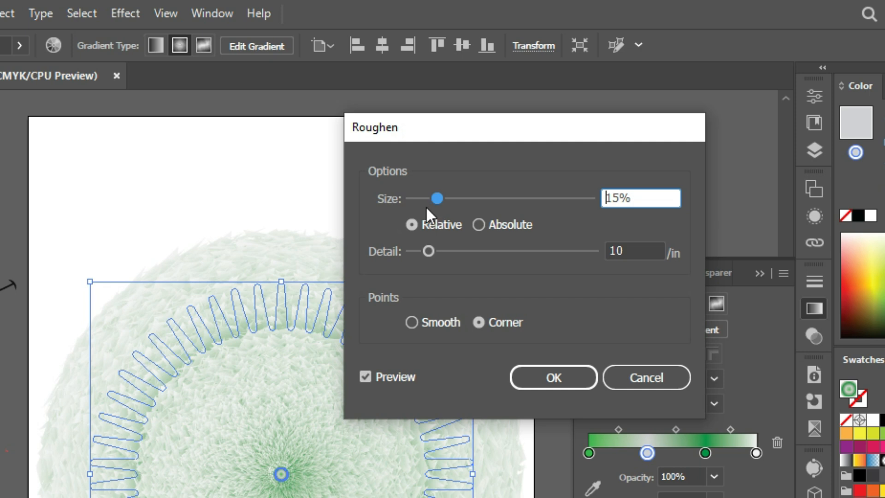
Set the Roughen detail to 0/in with smooth points, apply the effect and deselect the fur ball
left_click(428, 251)
left_click(428, 252)
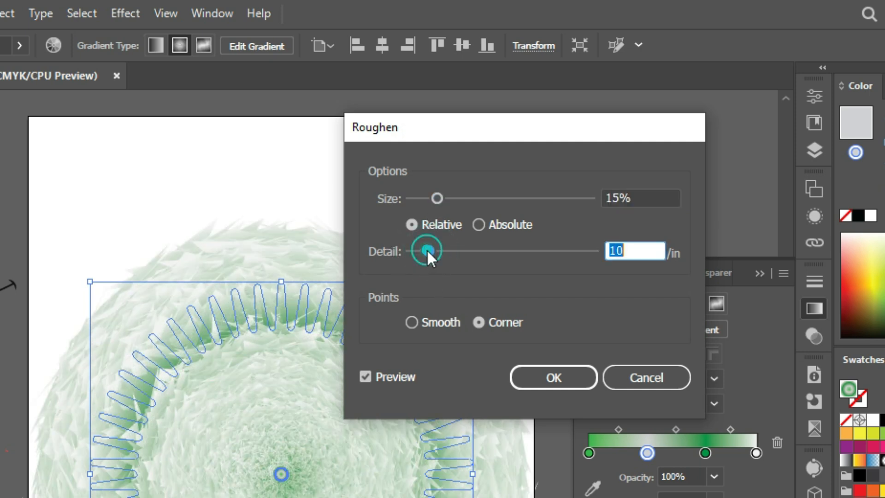
left_click_drag(428, 252, 366, 263)
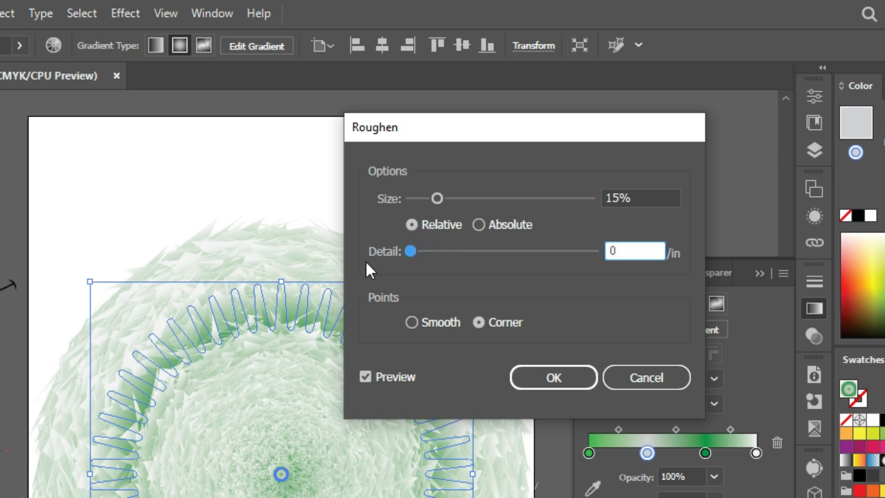
left_click(412, 323)
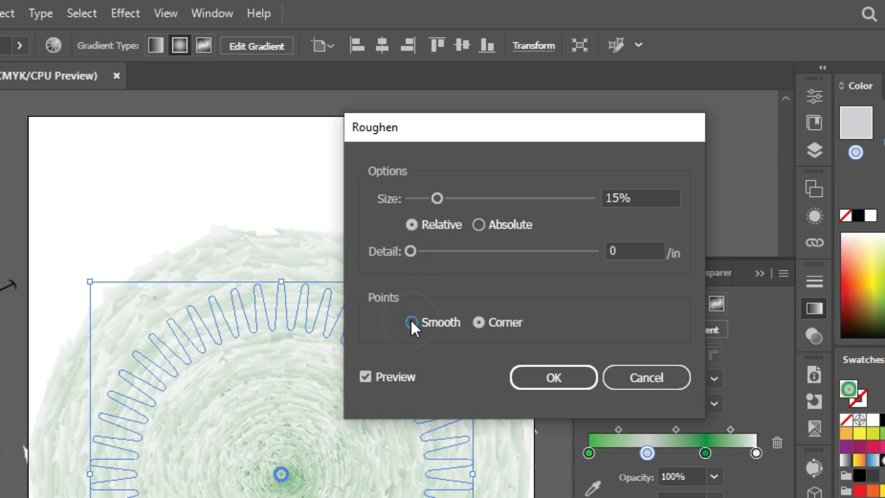
left_click(412, 322)
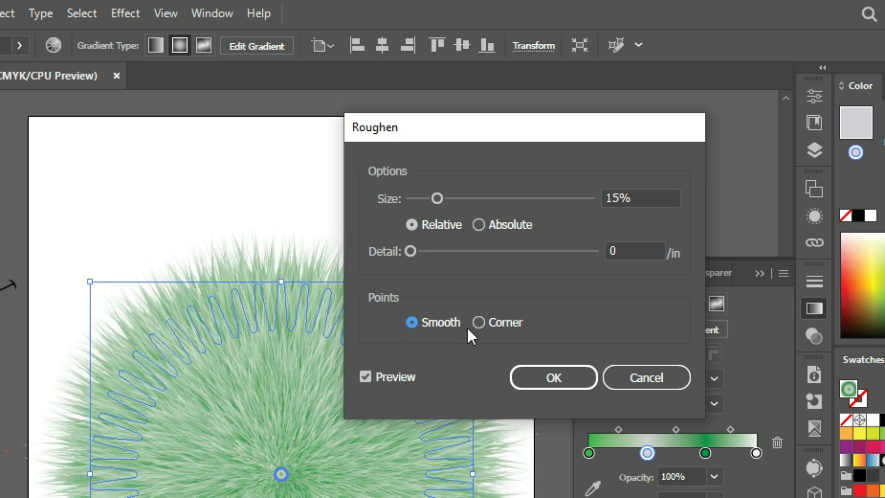
left_click(551, 377)
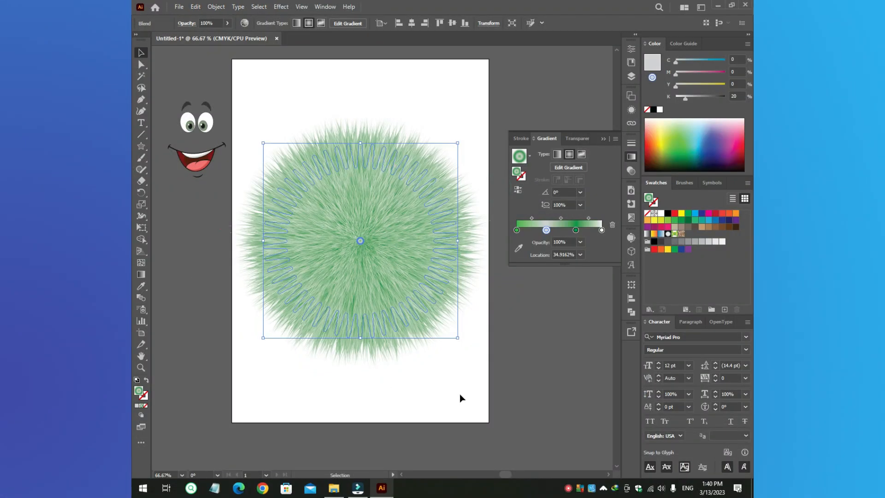
left_click(469, 391)
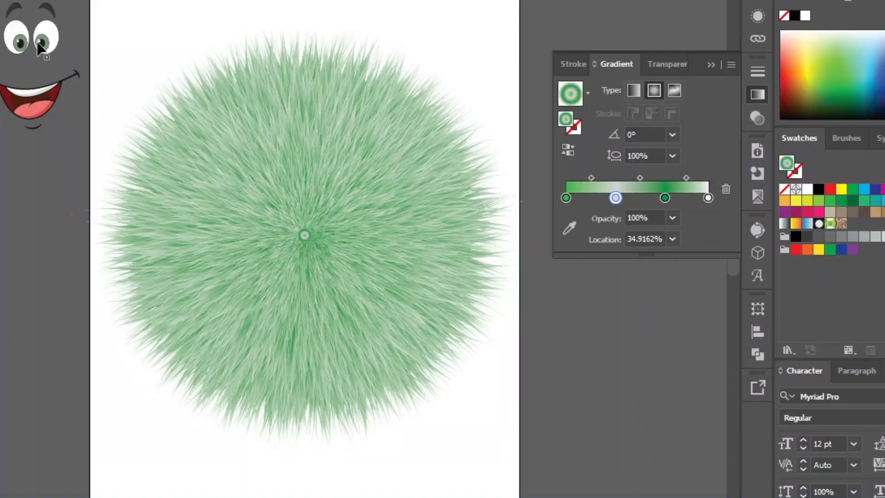
Move the cartoon eyes onto the fur ball and send the fur ball to the back, behind them
left_click(204, 128)
left_click_drag(44, 46, 300, 185)
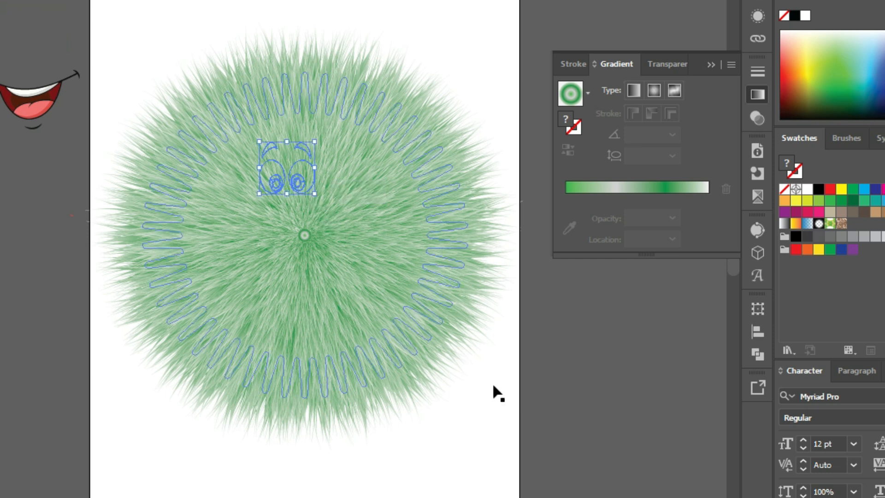
right_click(255, 174)
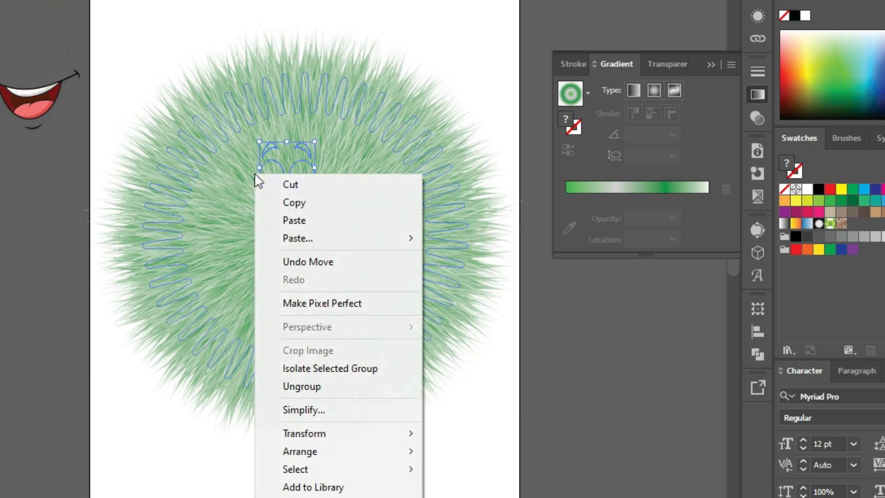
left_click(119, 455)
left_click(282, 180)
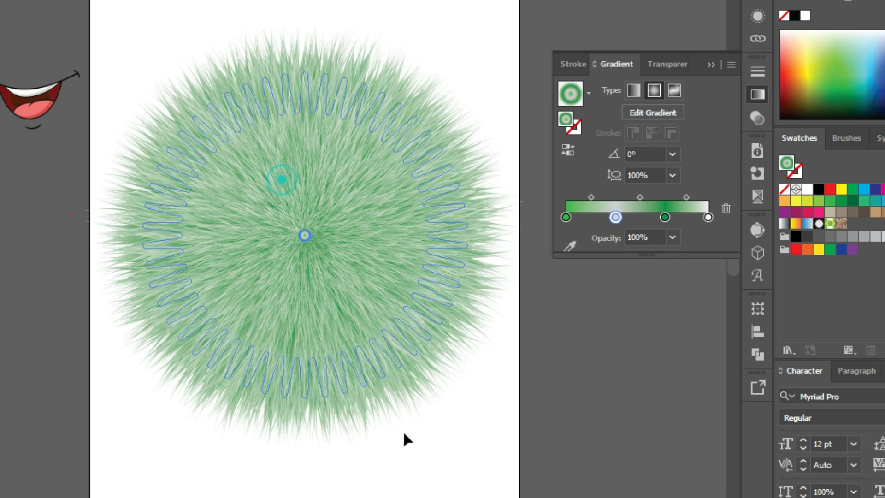
left_click(425, 460)
left_click(335, 241)
key("a")
key("ctrl+shift+bracketleft")
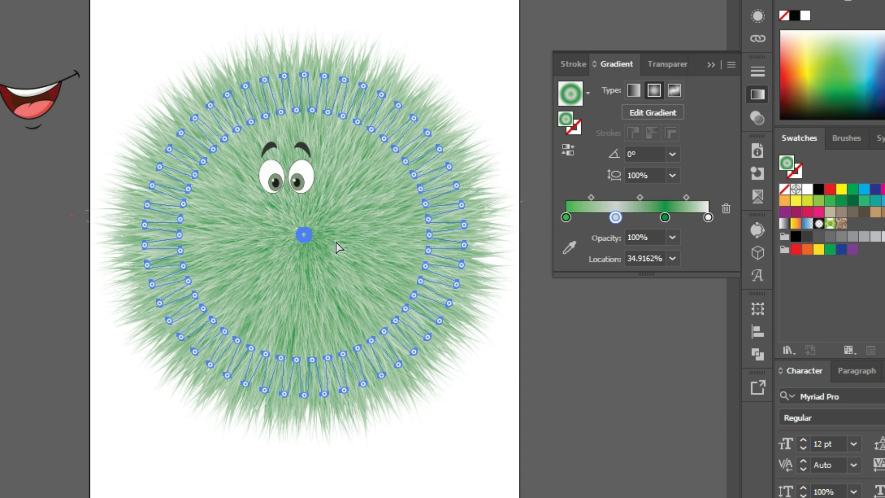
key("v")
left_click(452, 467)
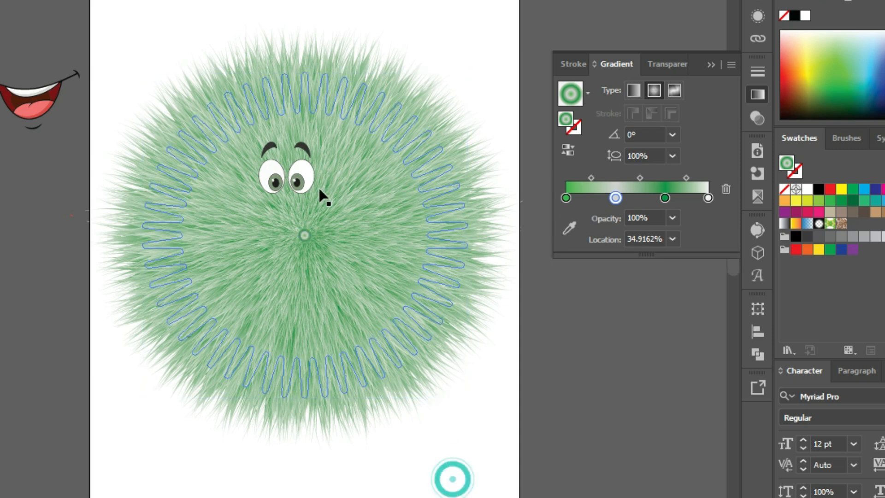
Enlarge the eyes and eyebrows proportionally and place them on the upper middle of the fur ball
left_click(315, 193)
left_click_drag(336, 210, 409, 282)
left_click(499, 397)
left_click_drag(371, 223, 338, 173)
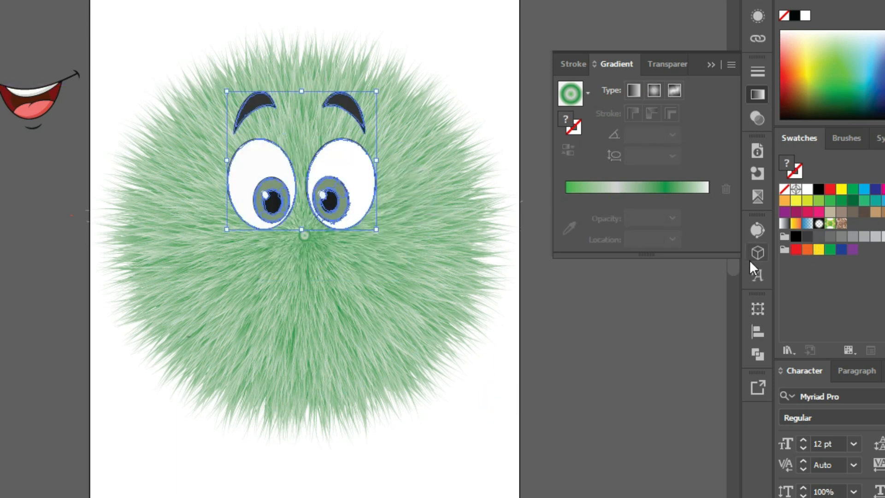
Center the eyes horizontally on the artboard
left_click(759, 331)
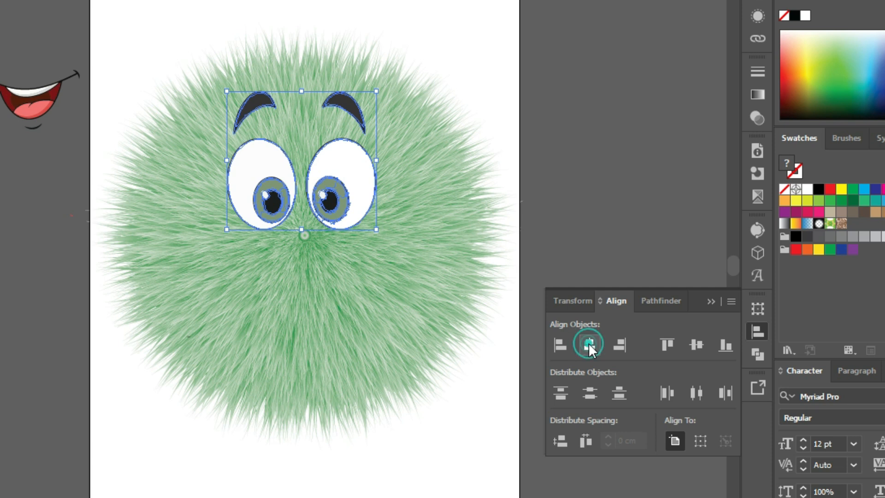
left_click(590, 345)
left_click(710, 302)
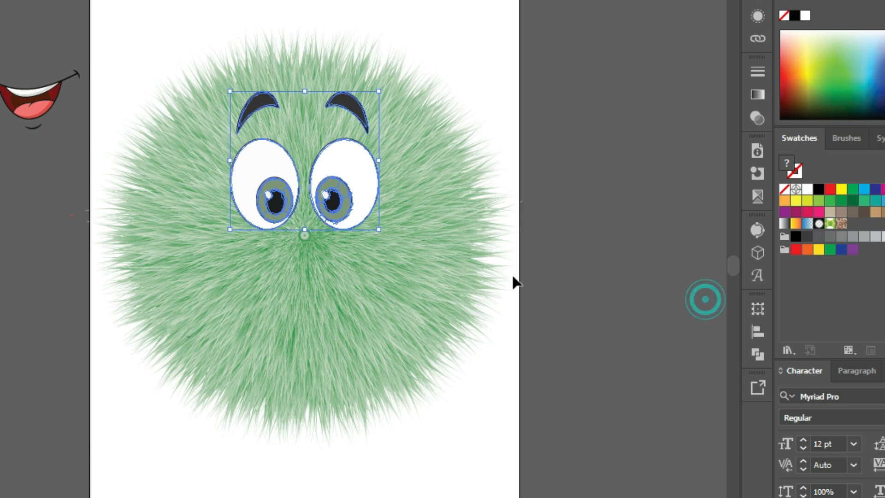
Align the fur ball to the artboard's horizontal and vertical center
left_click(414, 282)
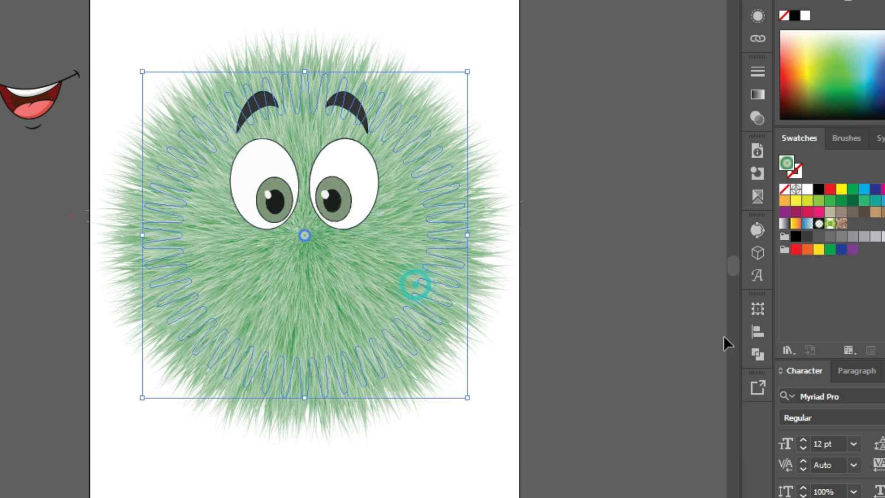
left_click(759, 331)
left_click(600, 337)
left_click(709, 300)
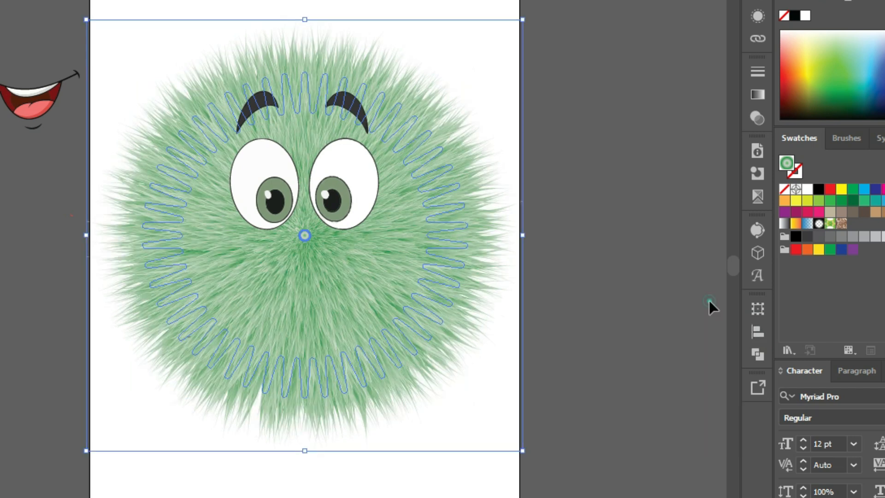
left_click(759, 332)
left_click(695, 346)
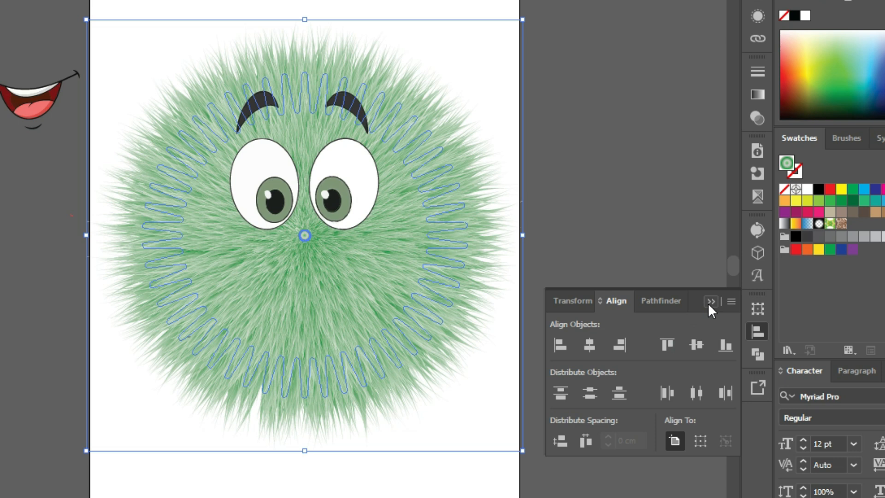
Align the cartoon mouth to the artboard's vertical and horizontal center, placing it on the fur ball
left_click(709, 305)
left_click(642, 381)
left_click(26, 113)
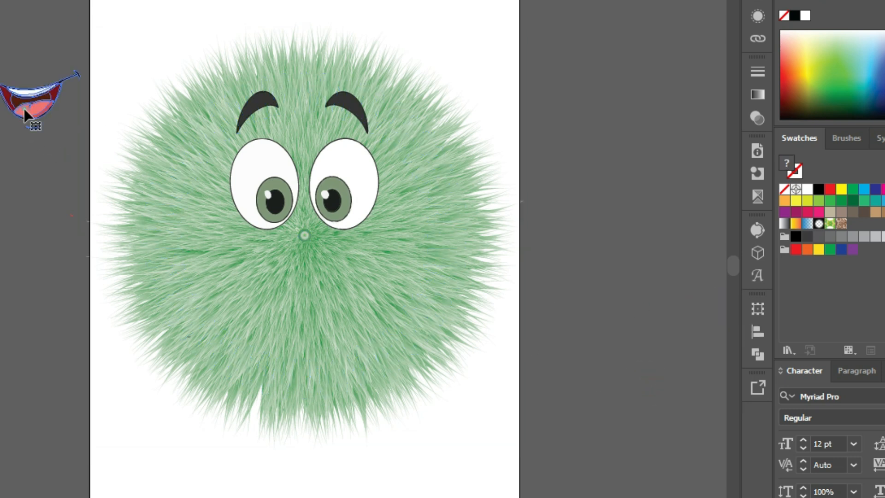
left_click(758, 331)
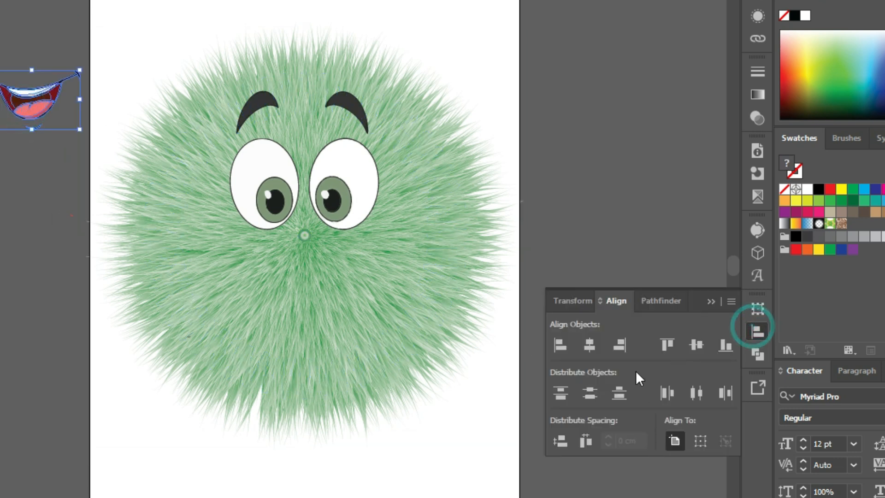
left_click(700, 342)
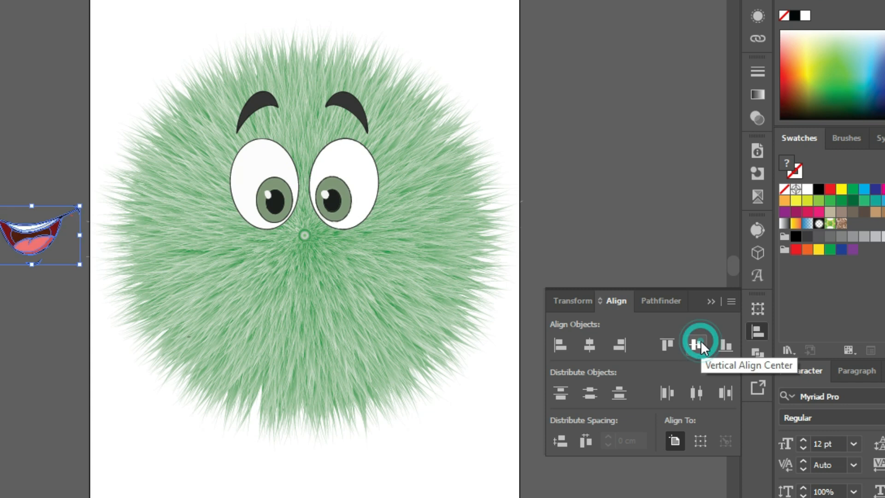
left_click(594, 344)
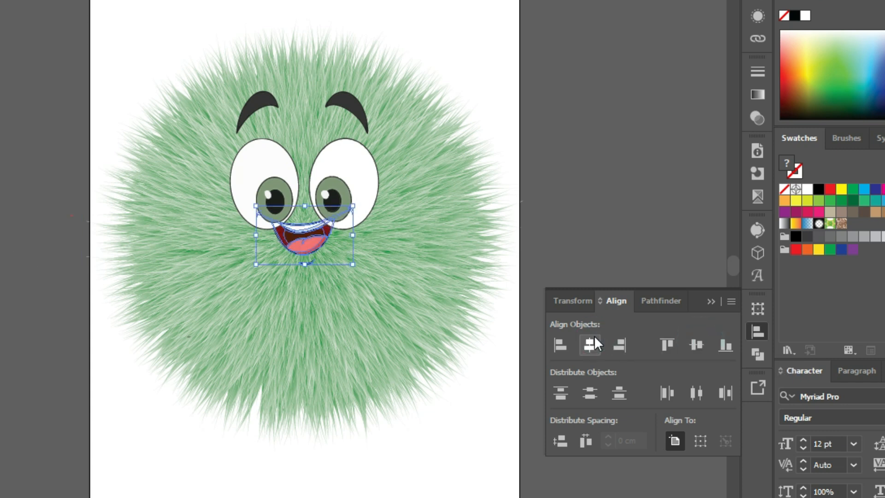
left_click(714, 303)
left_click(664, 203)
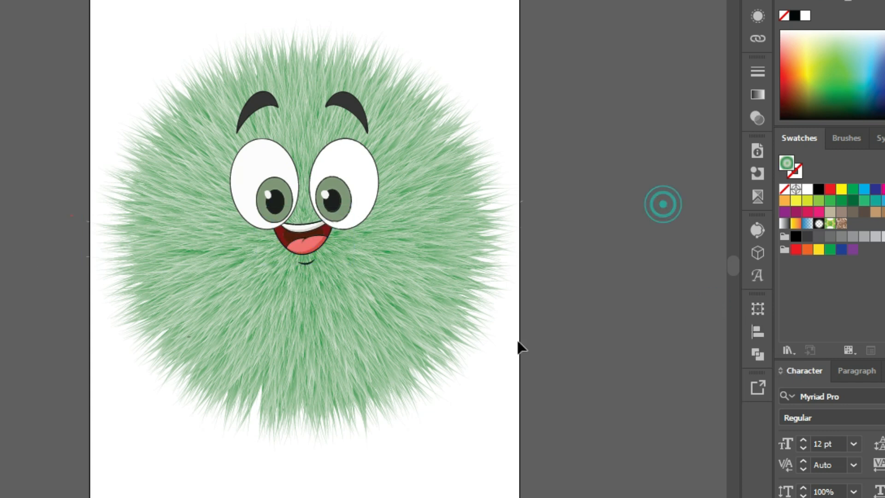
left_click(307, 239)
left_click_drag(350, 265, 422, 372)
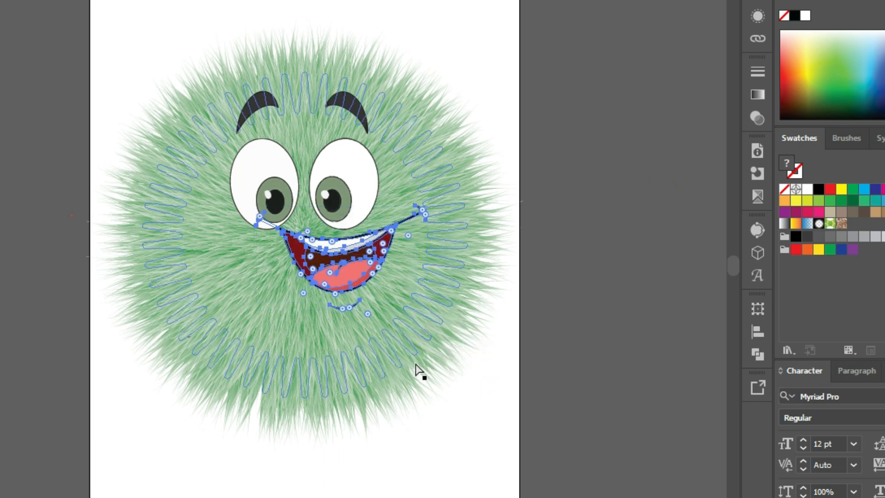
key("ctrl+z")
Enlarge the mouth proportionally about its center to roughly twice its size and nudge it slightly downward
left_click_drag(353, 265, 404, 311)
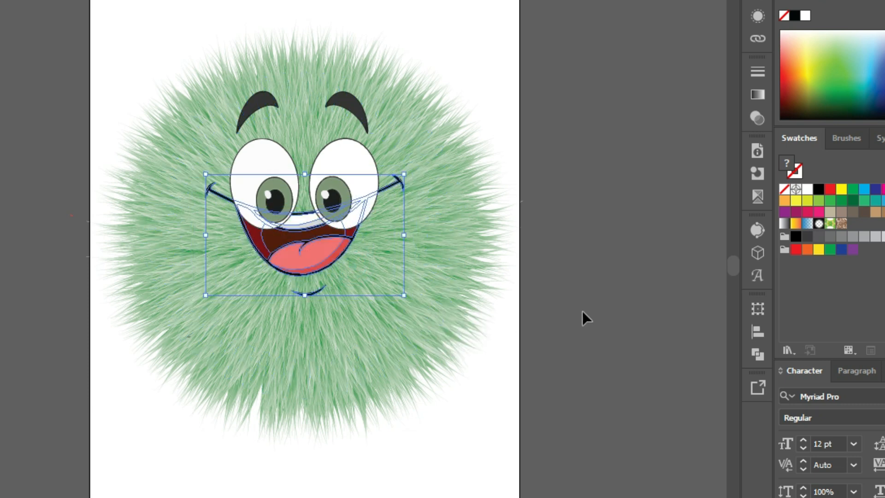
key("Down")
key("Down")
key("Down")
key("Down")
key("Down")
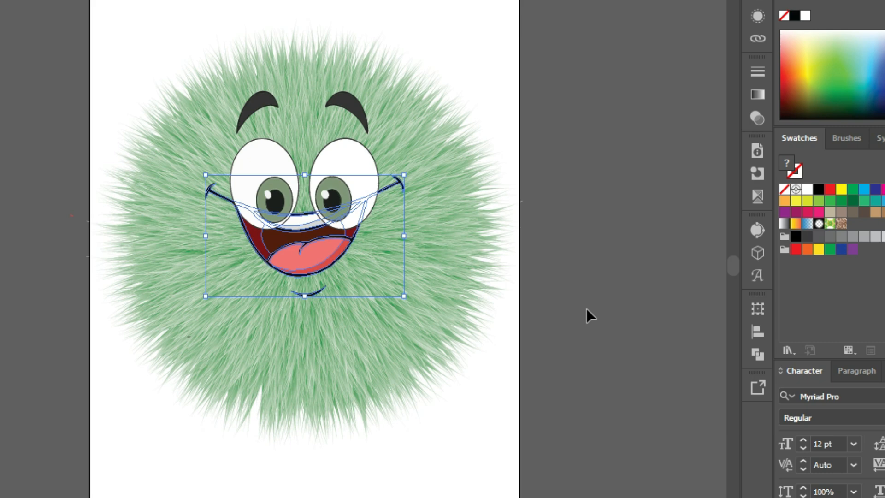
Move the enlarged mouth down below the eyes and center it horizontally on the artboard
left_click_drag(308, 250, 311, 305)
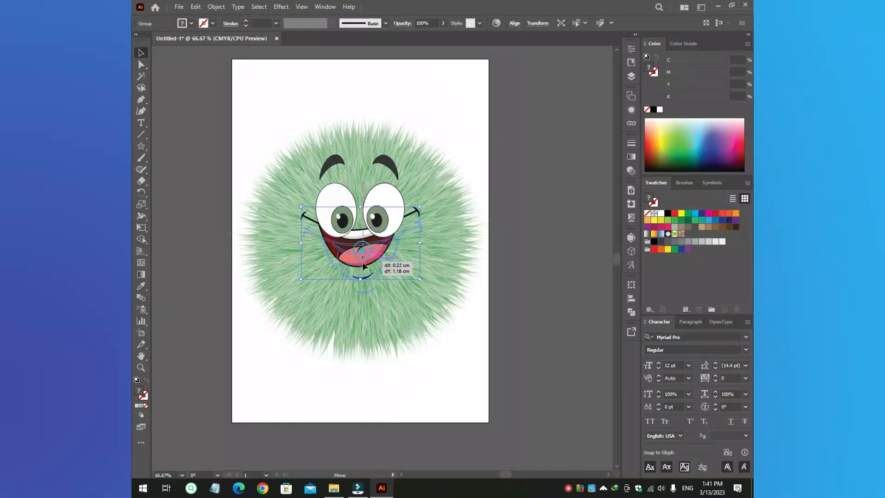
left_click_drag(365, 279, 364, 281)
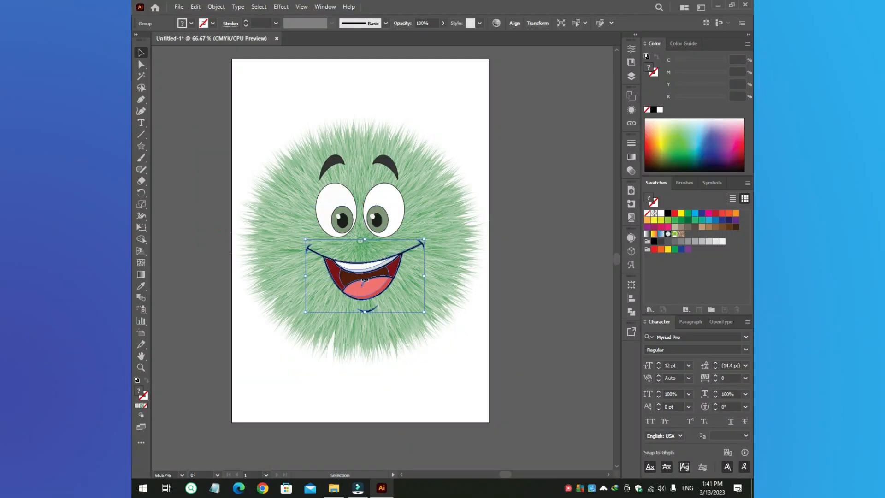
left_click(631, 299)
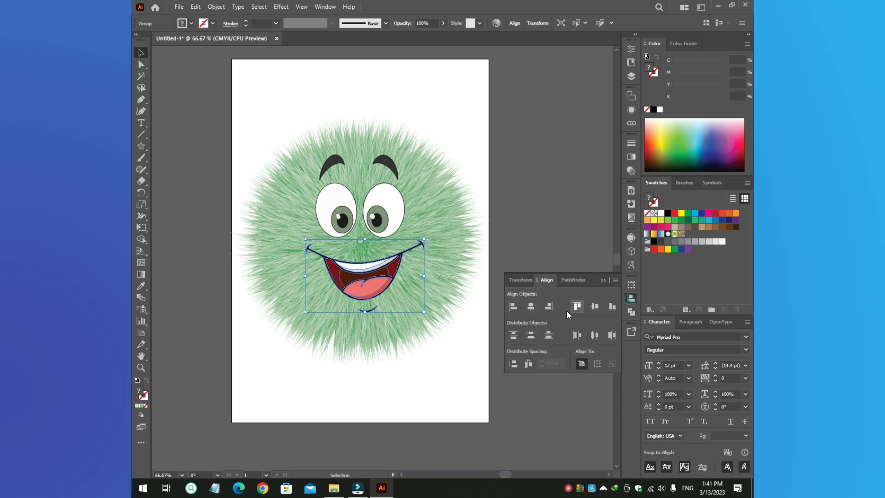
left_click(527, 311)
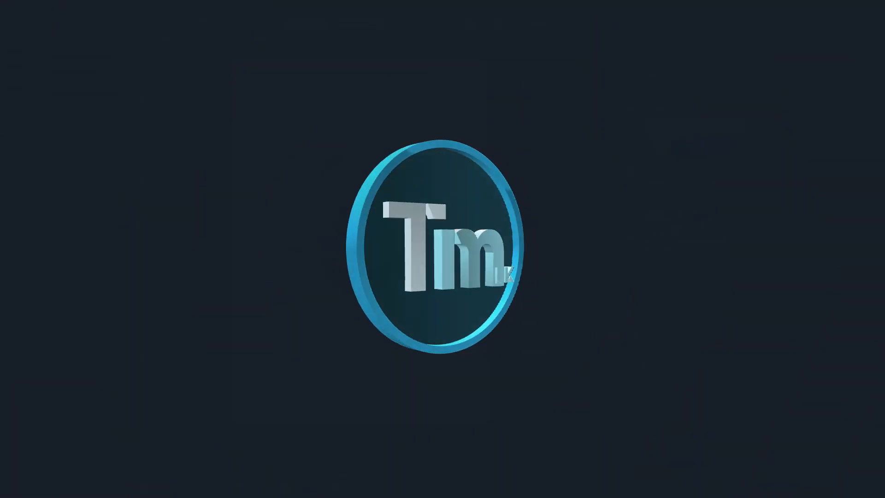